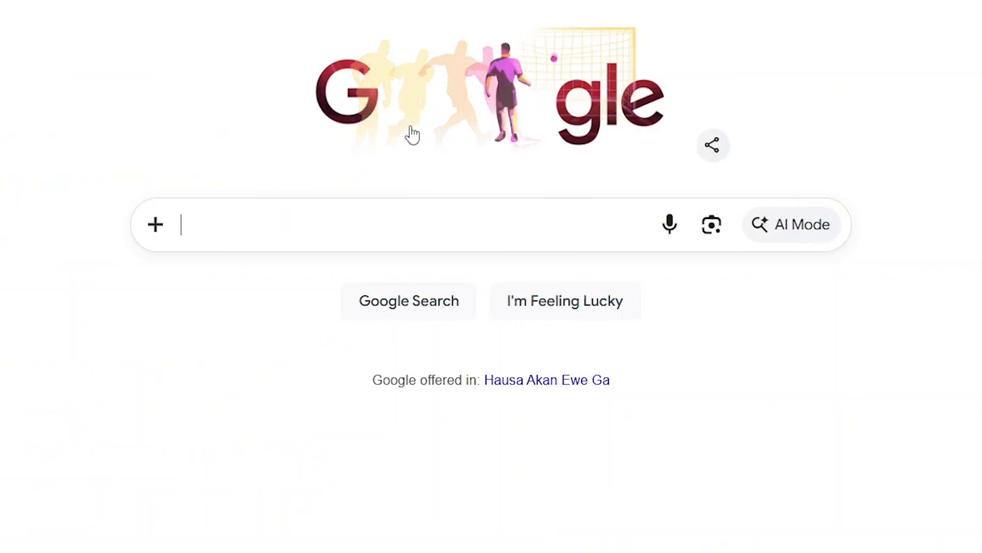
# - Search the web for "topview ai" and start a new Canvas project on the Topview site
pyautogui.write('topview ai')
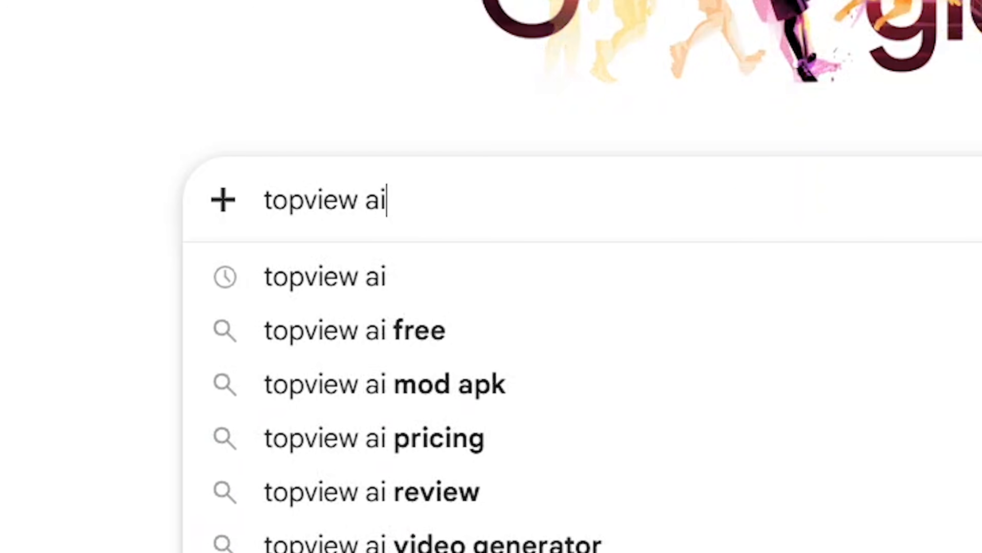
pyautogui.press('Return')
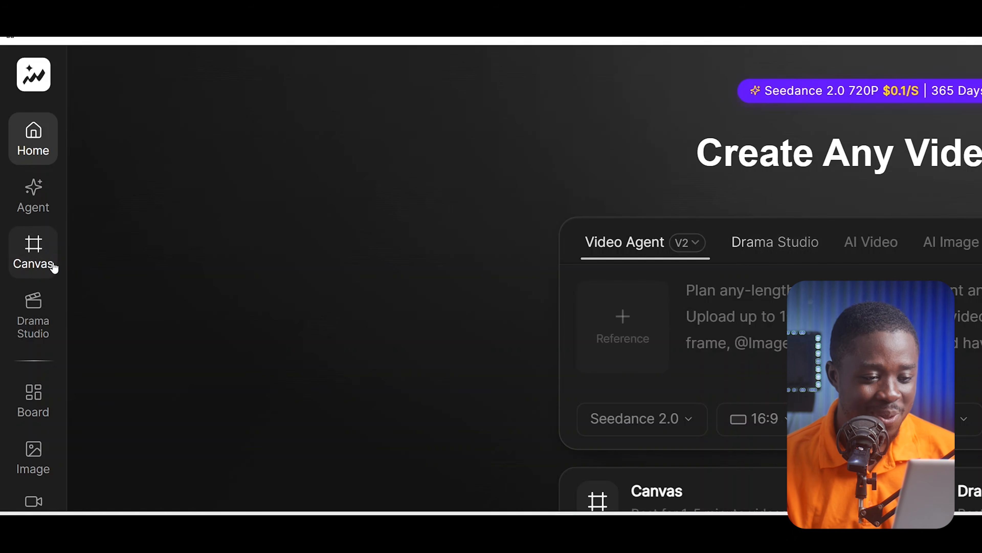
pyautogui.click(28, 255)
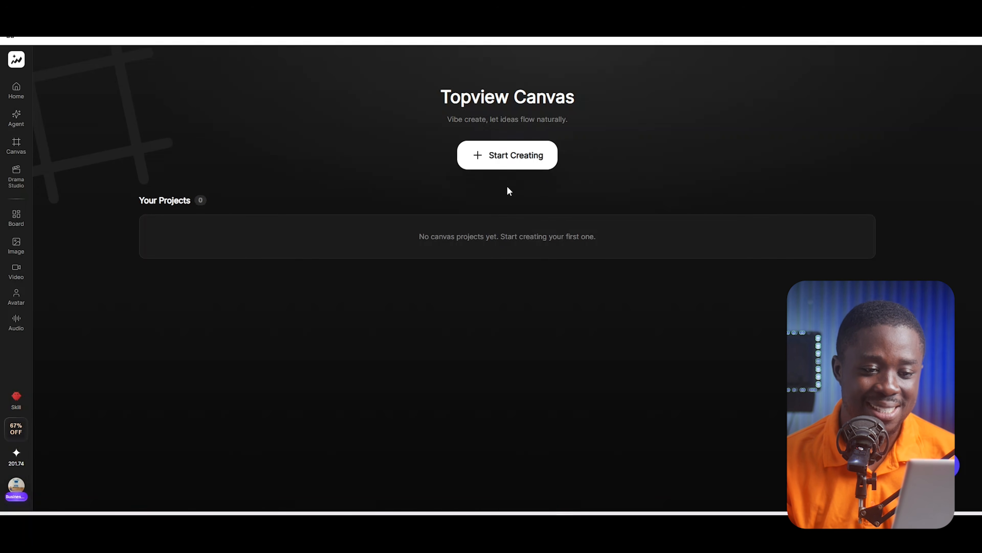
pyautogui.click(502, 154)
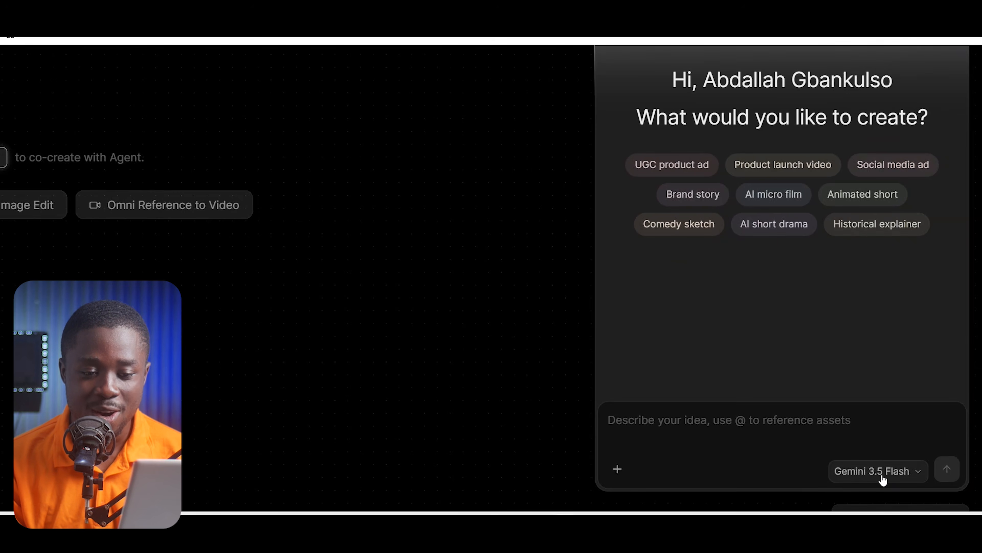
# - Choose Gemini 3.5 Flash and write a prompt for a 2d Ghibli style African village jungle animal story about the Bat and Piton snake's friendship
pyautogui.click(872, 476)
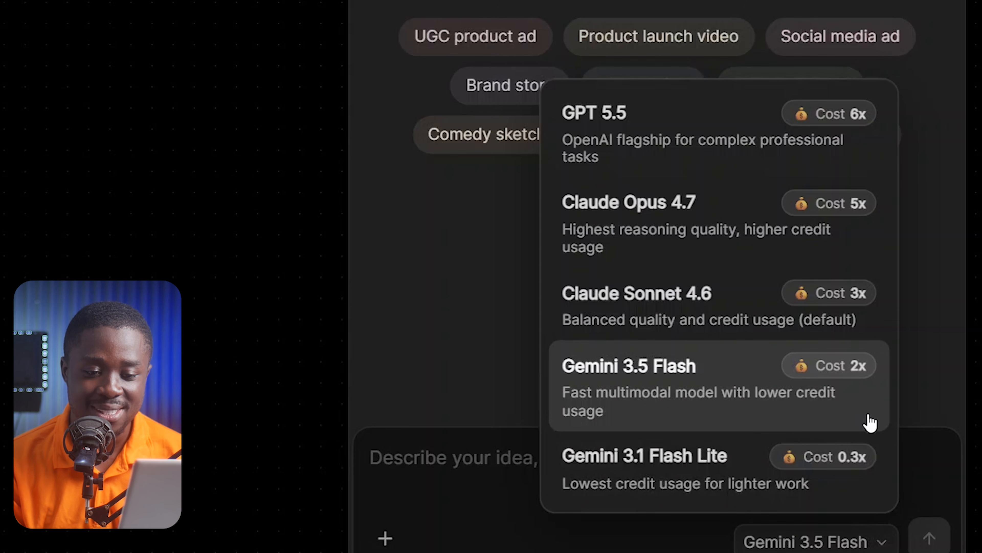
pyautogui.click(805, 425)
pyautogui.write('I')
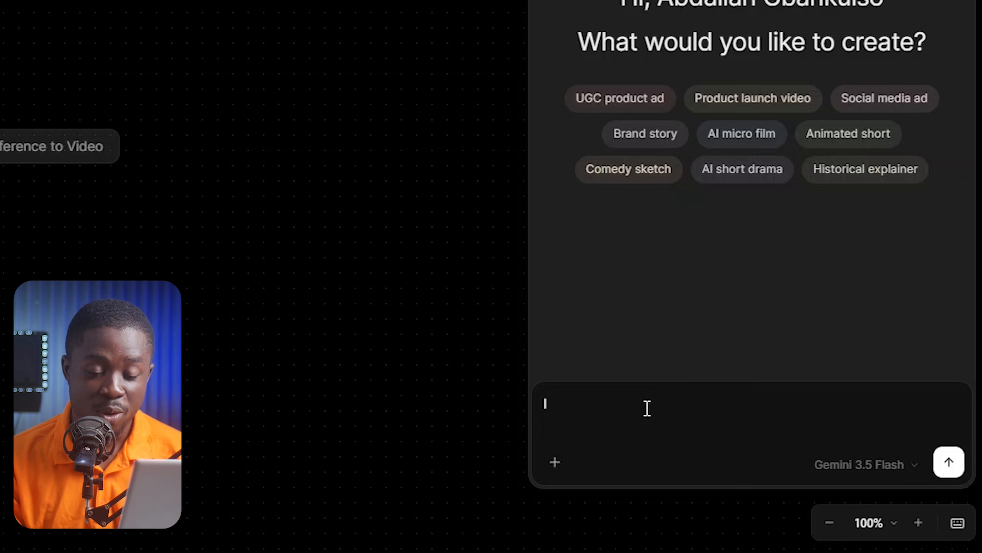
pyautogui.write(' want to create a 2d ghibli style animatio')
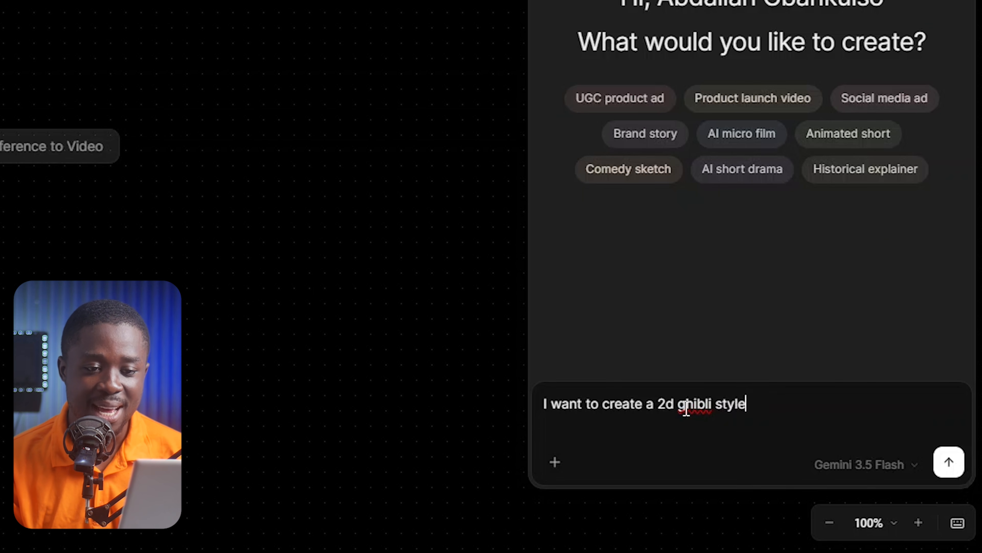
pyautogui.write('n v')
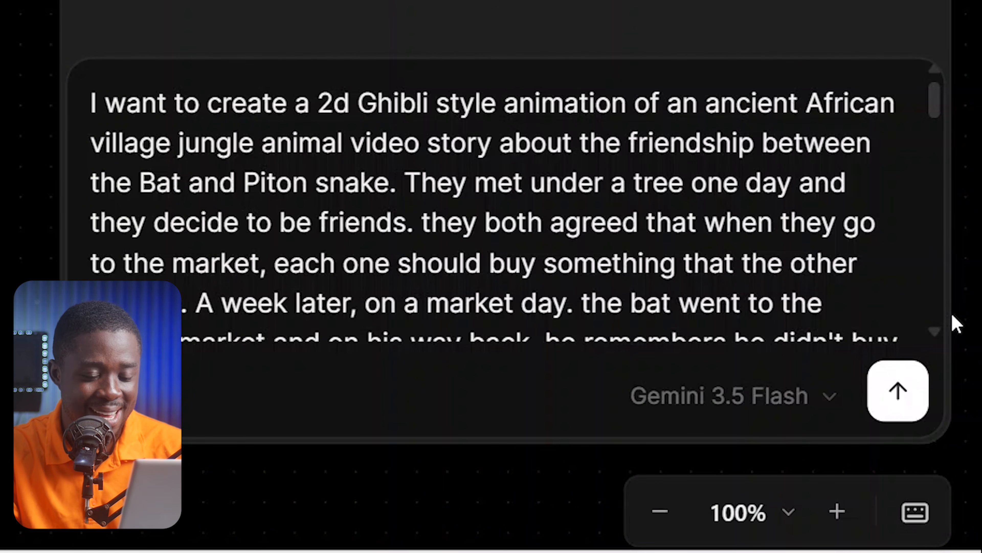
# - Read through the story prompt, from the two friends' meeting through the beads and hat gifts to the Bat's complaint
pyautogui.click(935, 333)
pyautogui.click(930, 336)
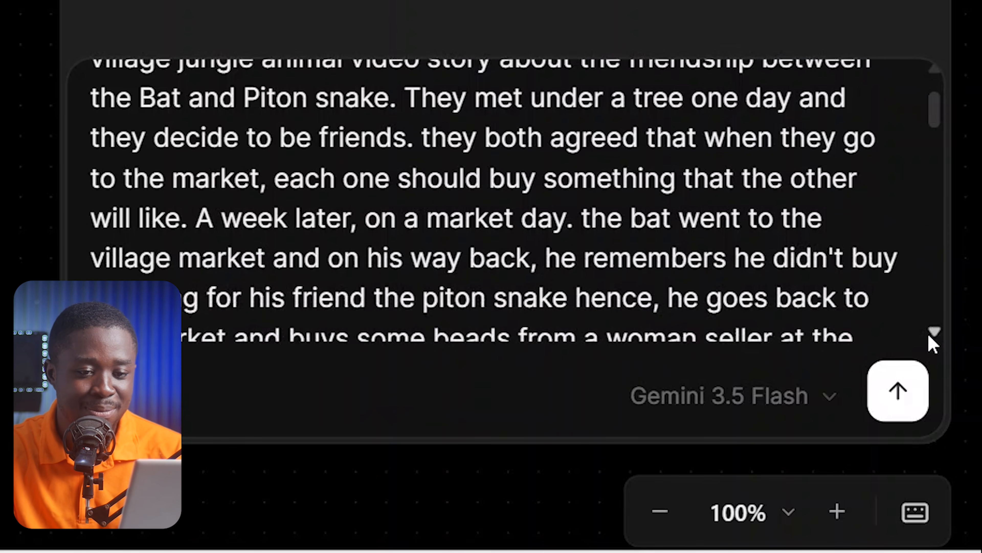
pyautogui.click(930, 336)
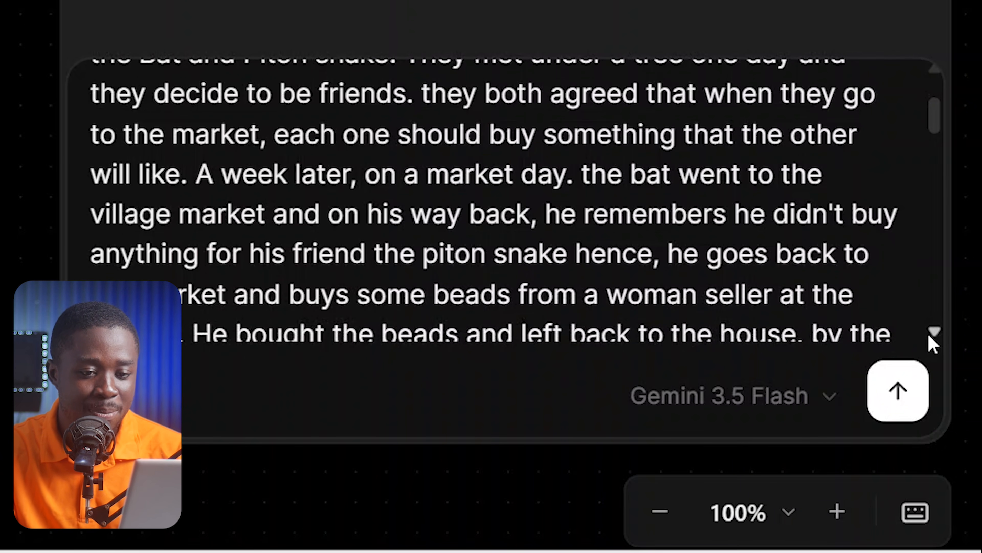
pyautogui.click(932, 335)
pyautogui.click(931, 335)
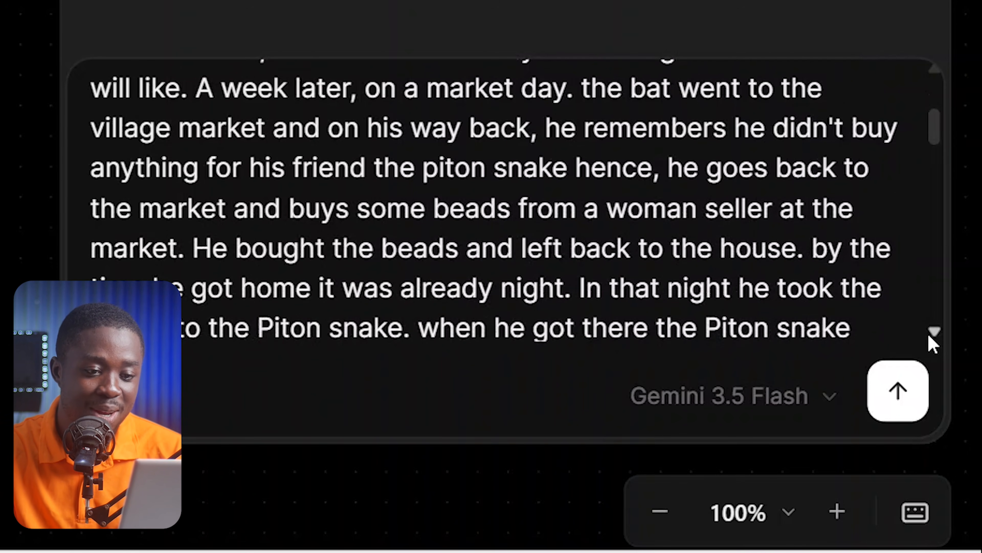
pyautogui.click(931, 336)
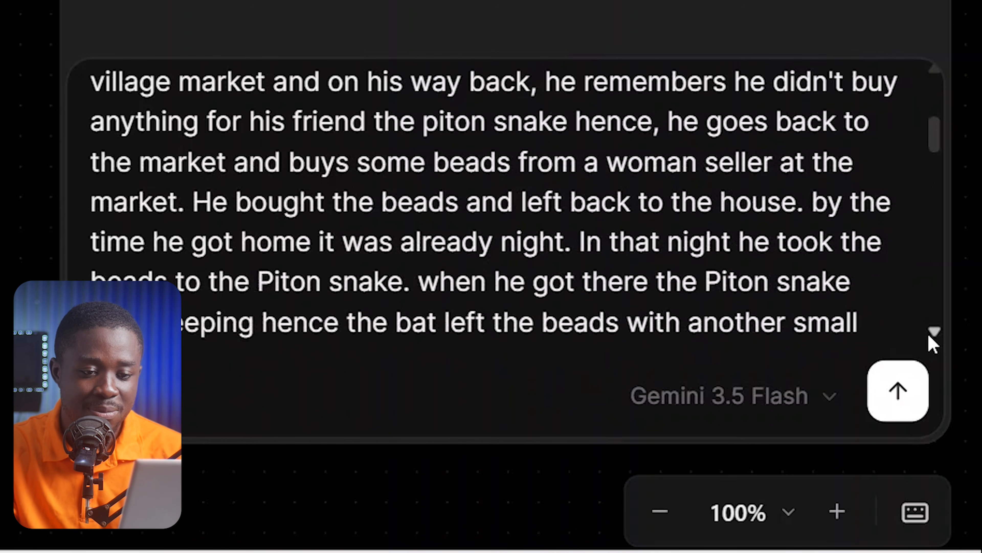
pyautogui.click(930, 338)
pyautogui.click(931, 338)
pyautogui.click(931, 337)
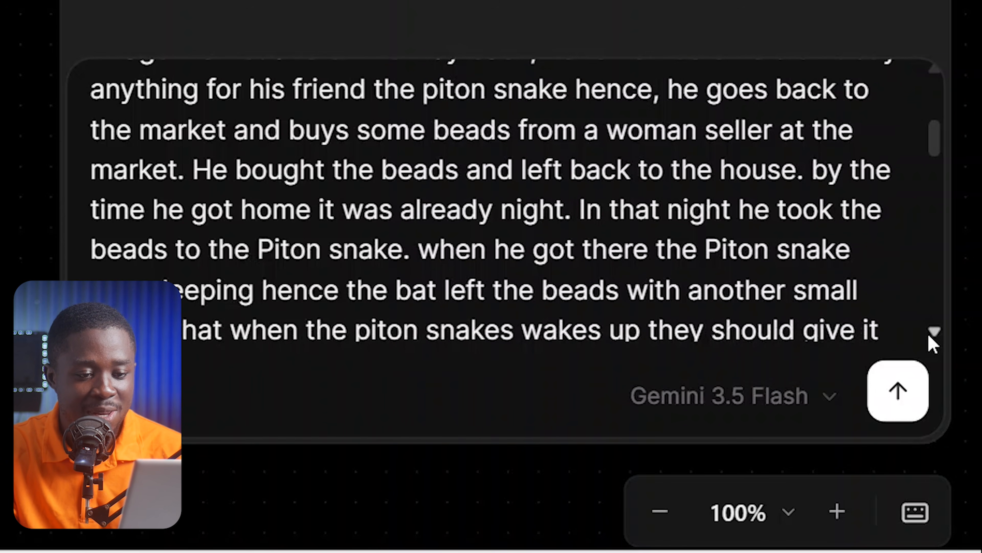
pyautogui.click(931, 338)
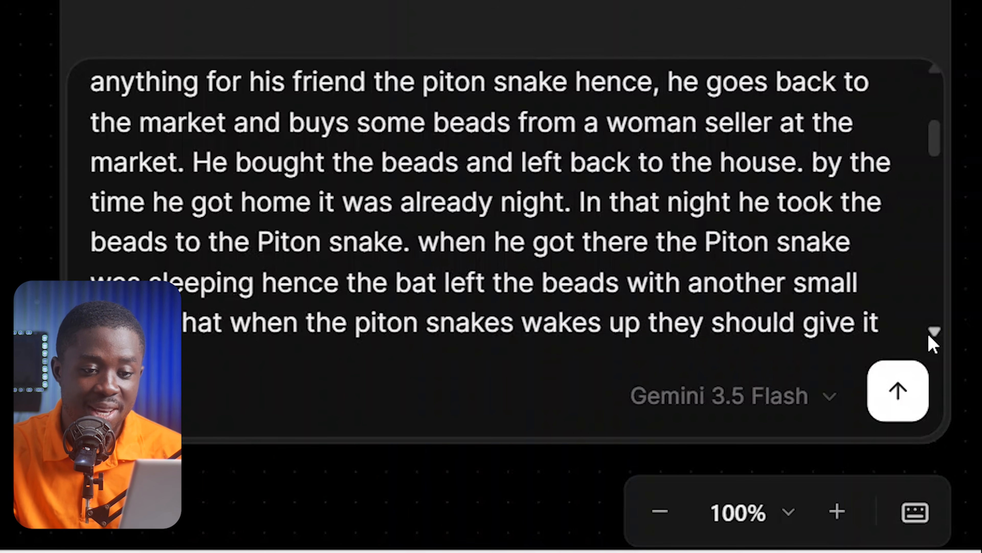
pyautogui.click(930, 336)
pyautogui.click(930, 337)
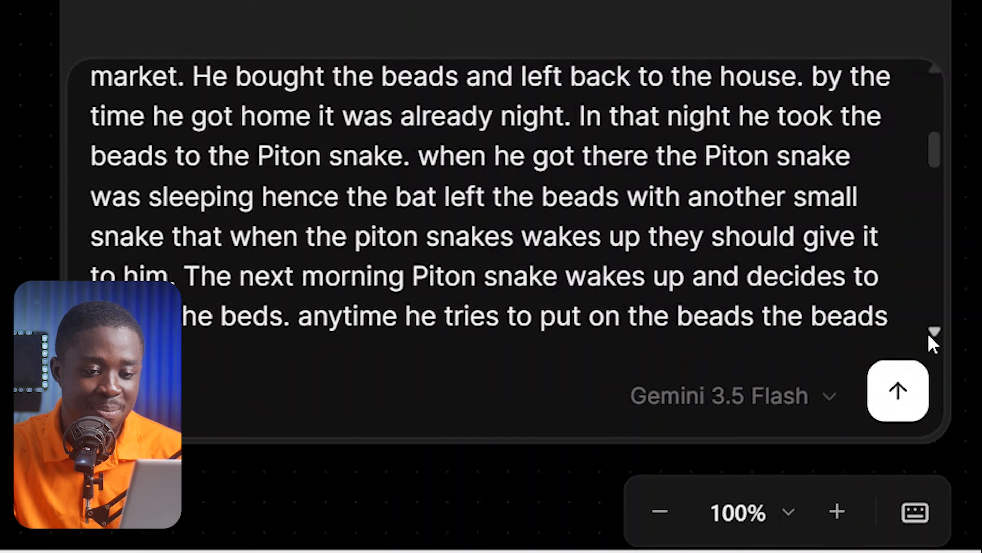
pyautogui.click(930, 337)
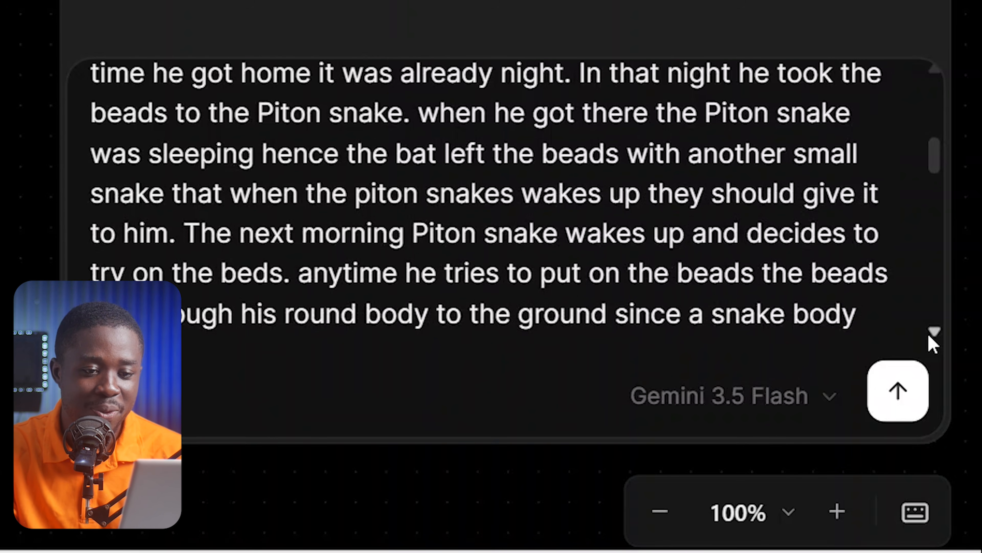
pyautogui.click(929, 335)
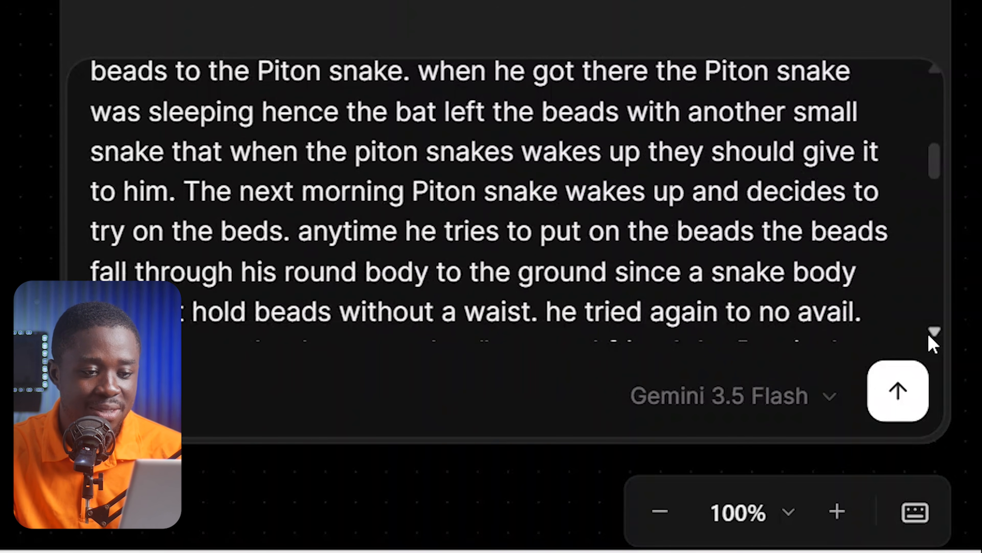
pyautogui.click(930, 335)
pyautogui.click(930, 335)
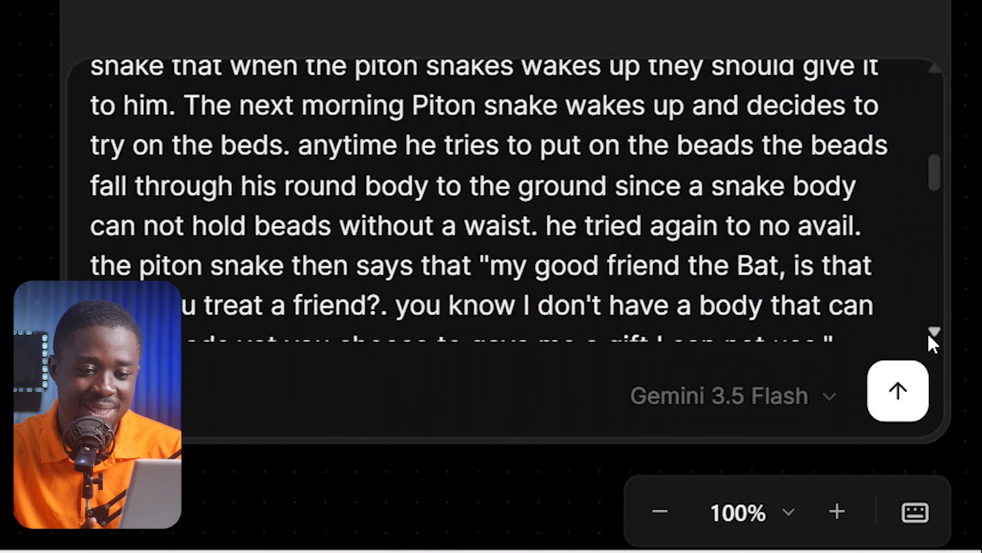
pyautogui.click(929, 335)
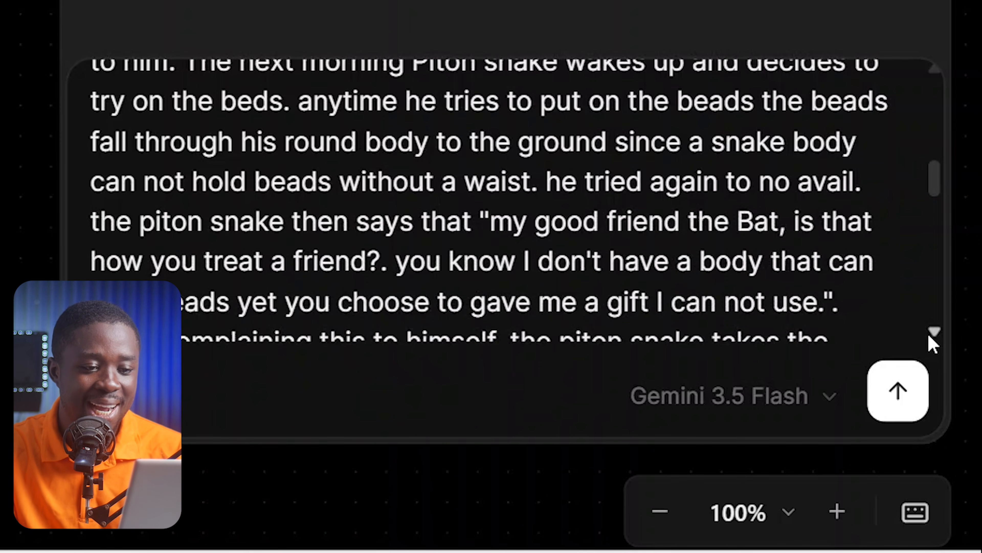
pyautogui.click(930, 335)
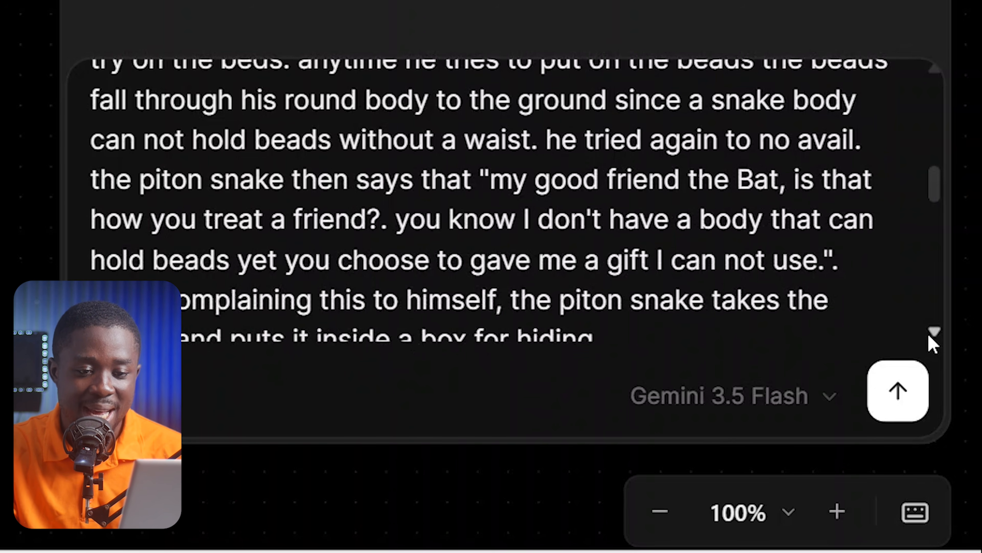
pyautogui.click(929, 335)
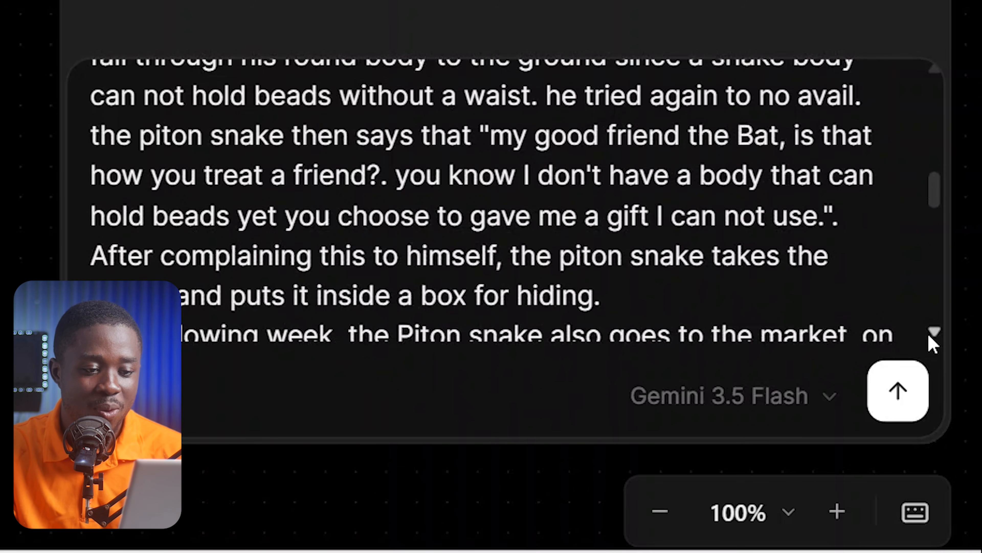
pyautogui.click(930, 336)
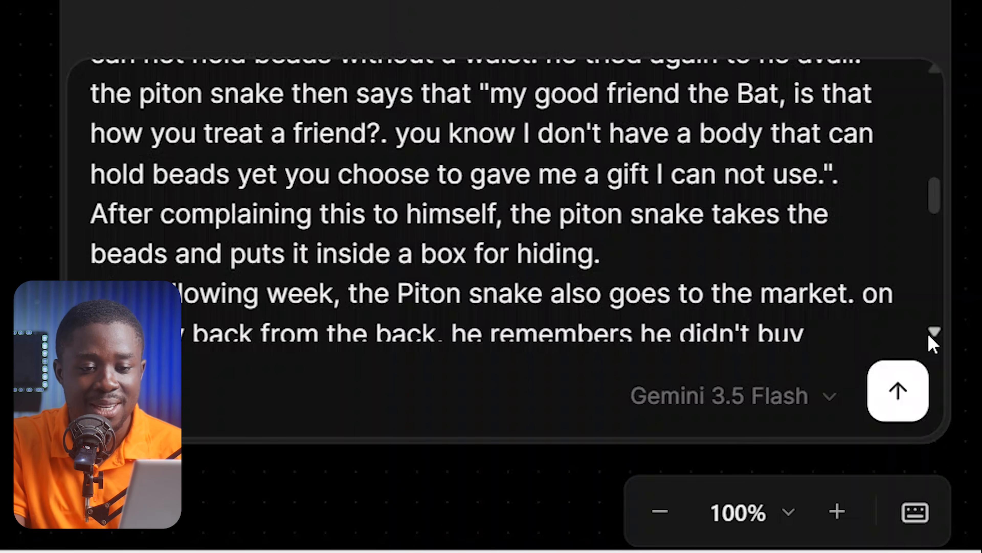
pyautogui.click(930, 335)
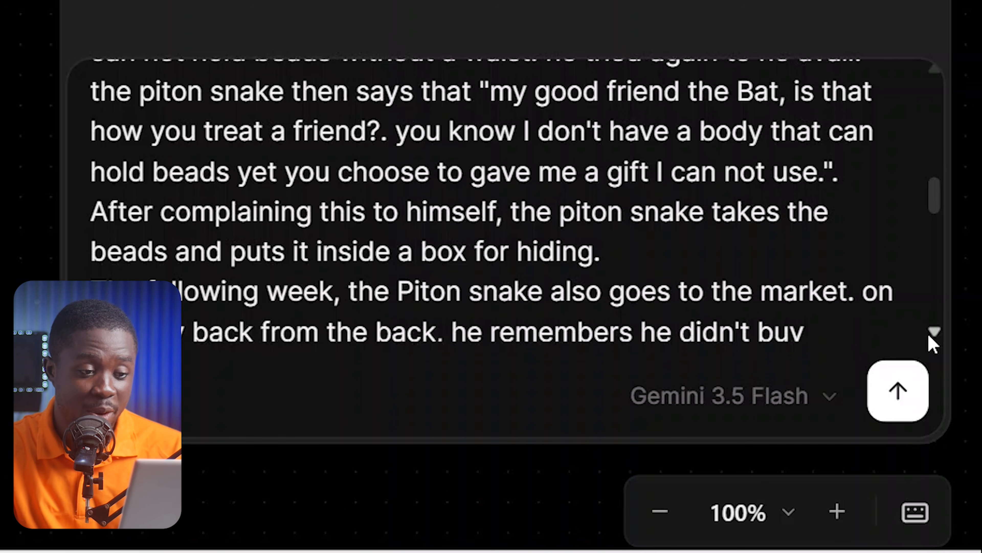
pyautogui.scroll(-1, 929, 336)
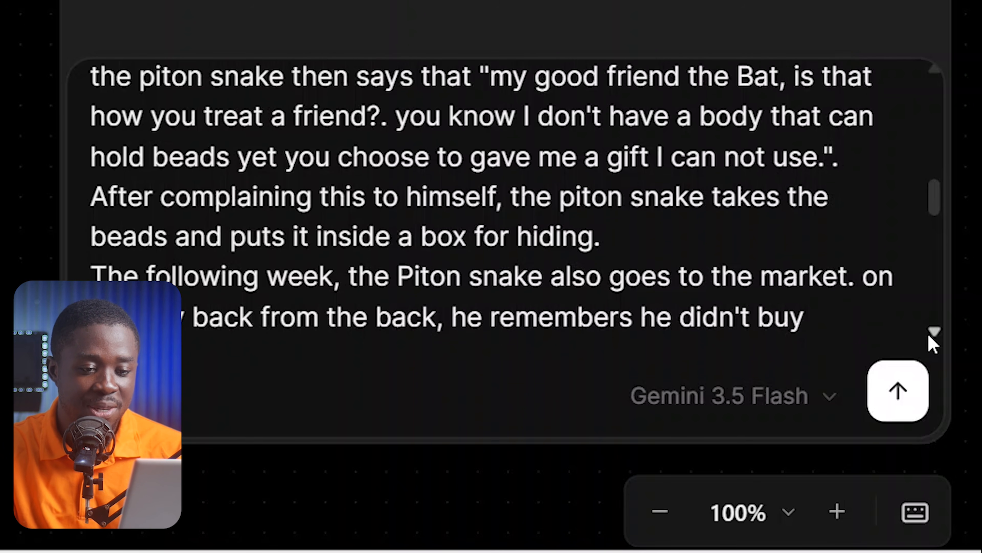
pyautogui.scroll(-1, 929, 336)
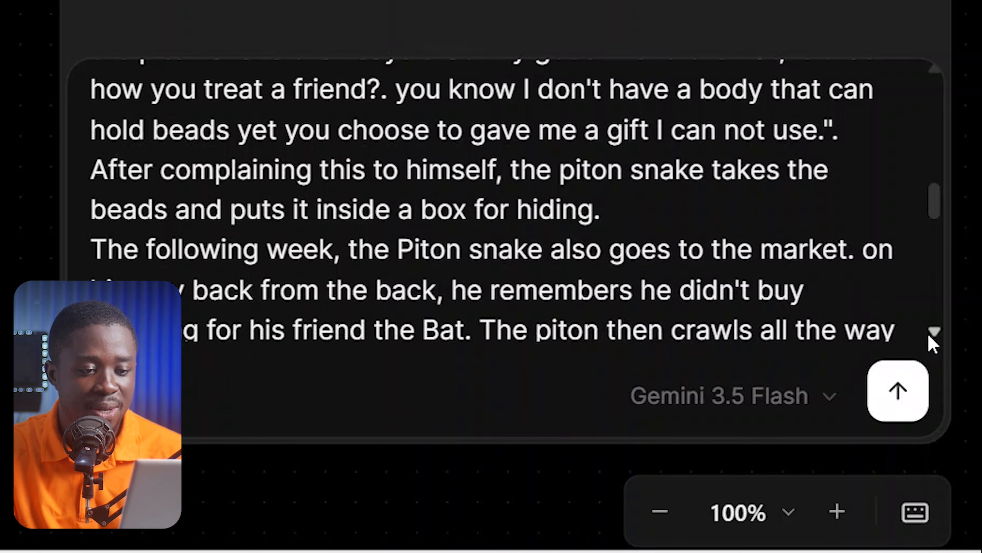
pyautogui.scroll(-1, 930, 342)
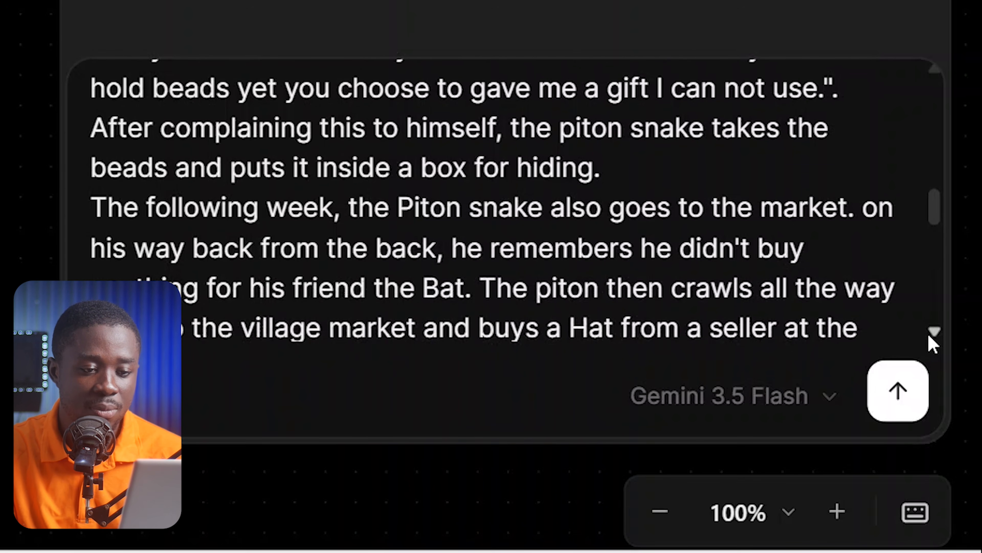
pyautogui.scroll(-1, 931, 342)
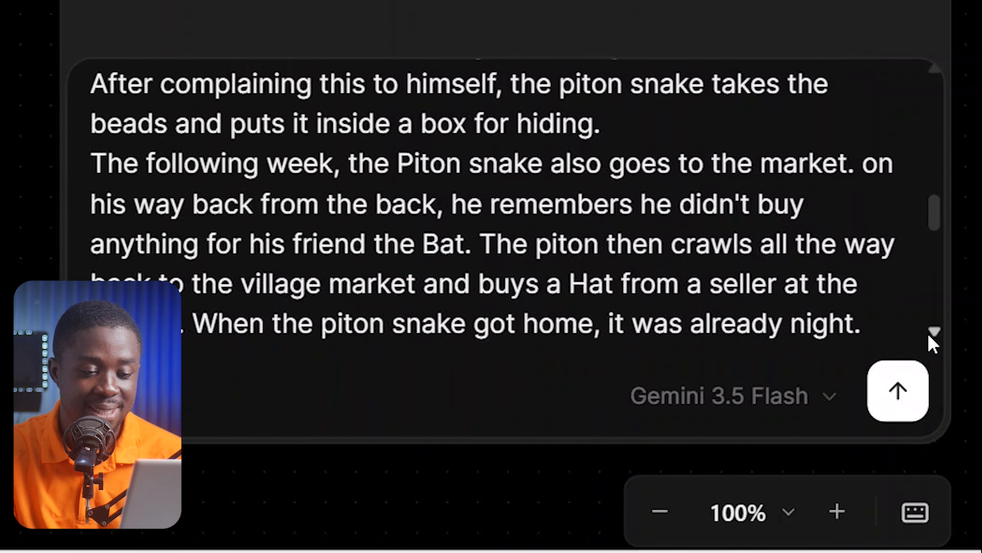
pyautogui.scroll(-1, 929, 335)
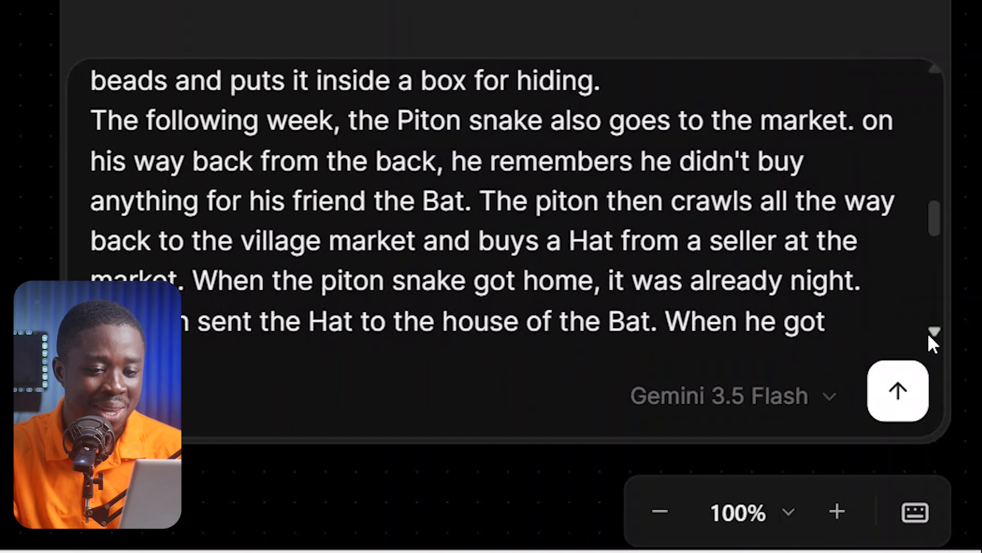
pyautogui.scroll(-1, 929, 336)
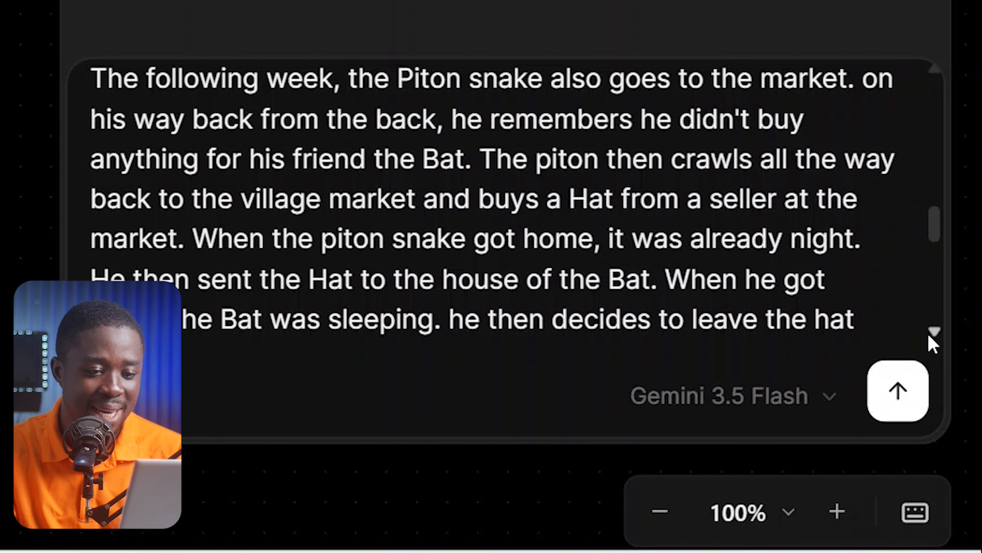
pyautogui.scroll(-1, 932, 343)
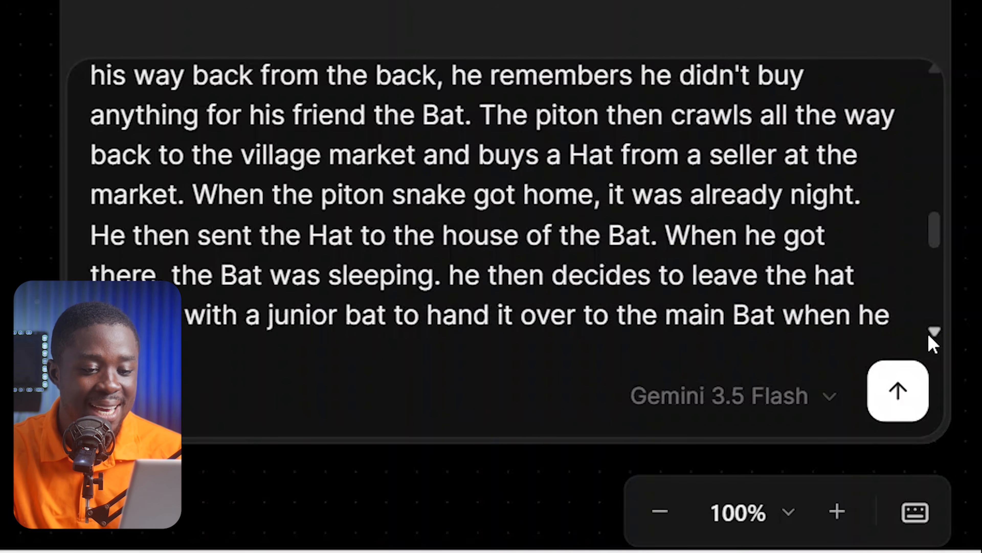
pyautogui.scroll(-1, 931, 340)
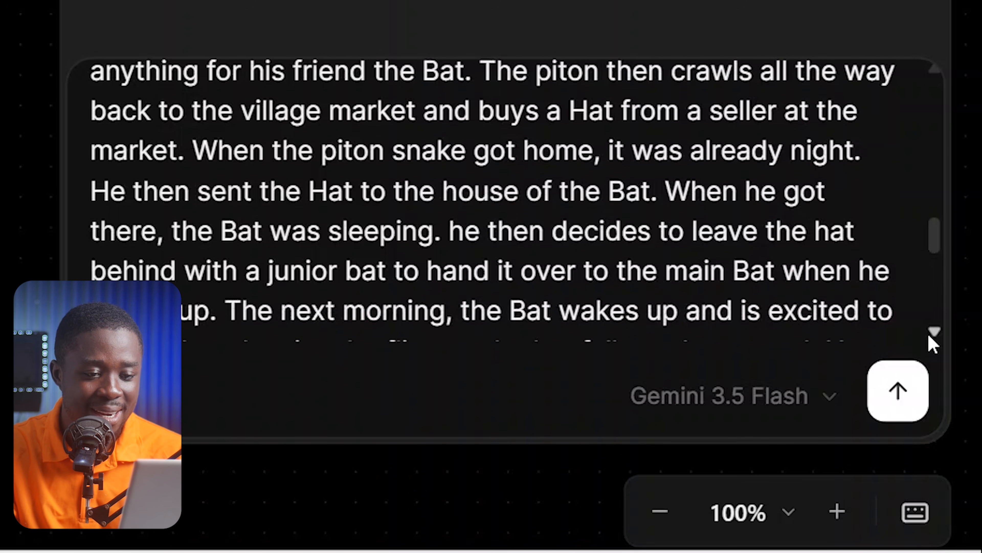
pyautogui.scroll(-1, 930, 340)
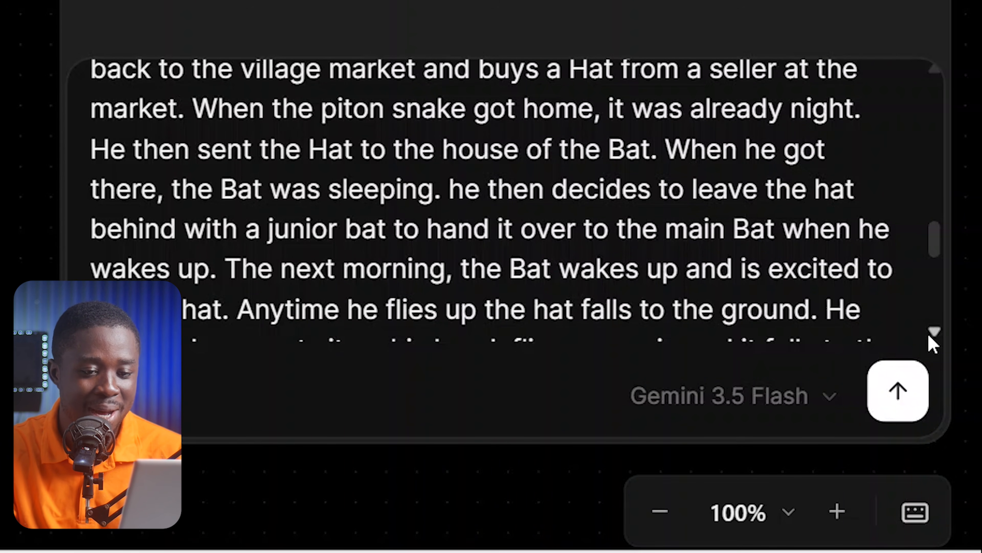
pyautogui.scroll(-1, 930, 340)
pyautogui.scroll(-2, 929, 336)
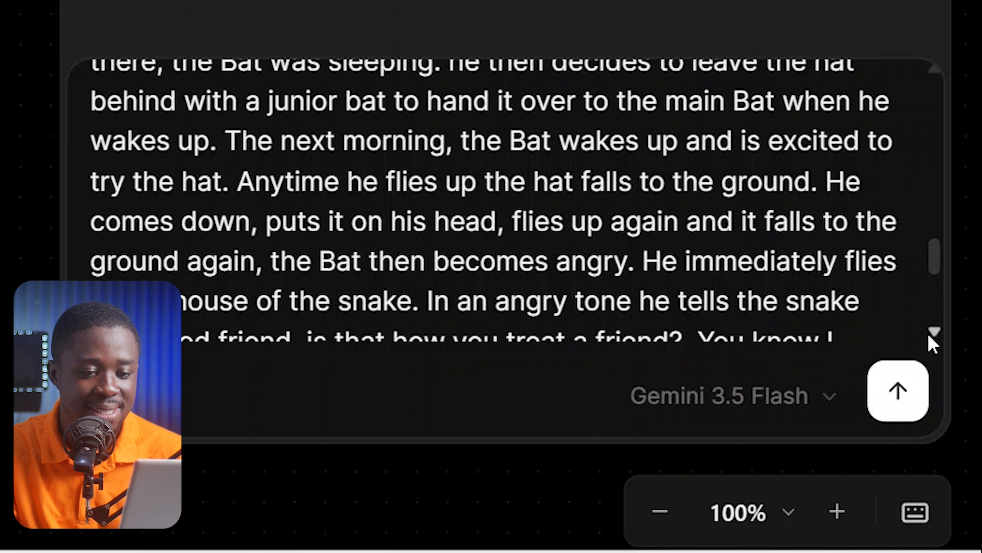
pyautogui.scroll(-1, 932, 342)
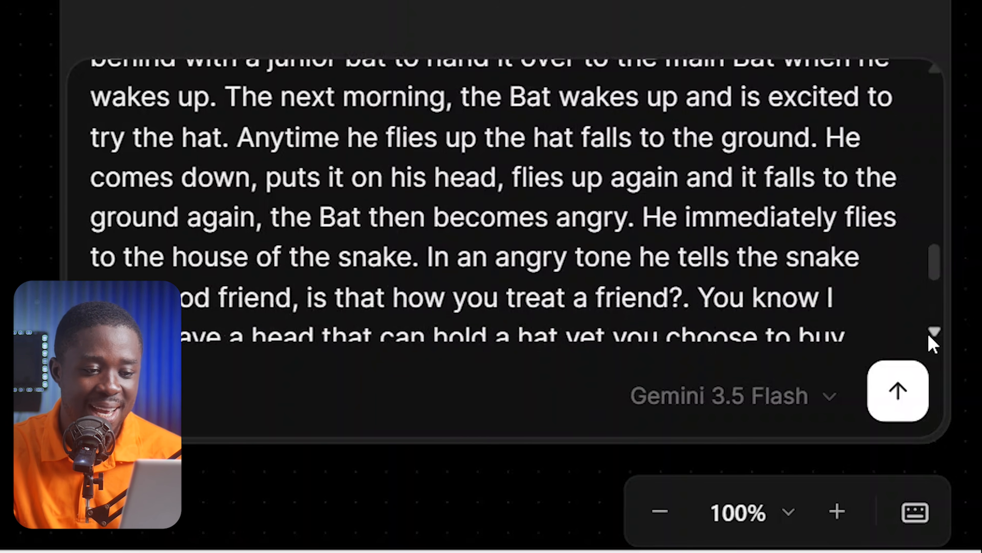
pyautogui.scroll(-1, 932, 342)
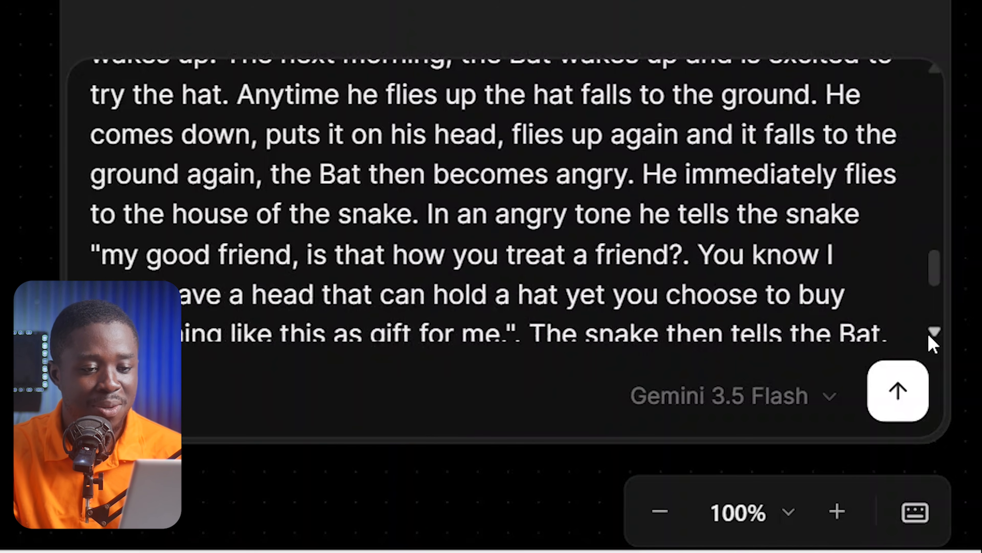
# - Read the rest of the story prompt, from the Bat's angry visit over the hat through the snake's lesson to the ending
pyautogui.click(930, 335)
pyautogui.click(929, 335)
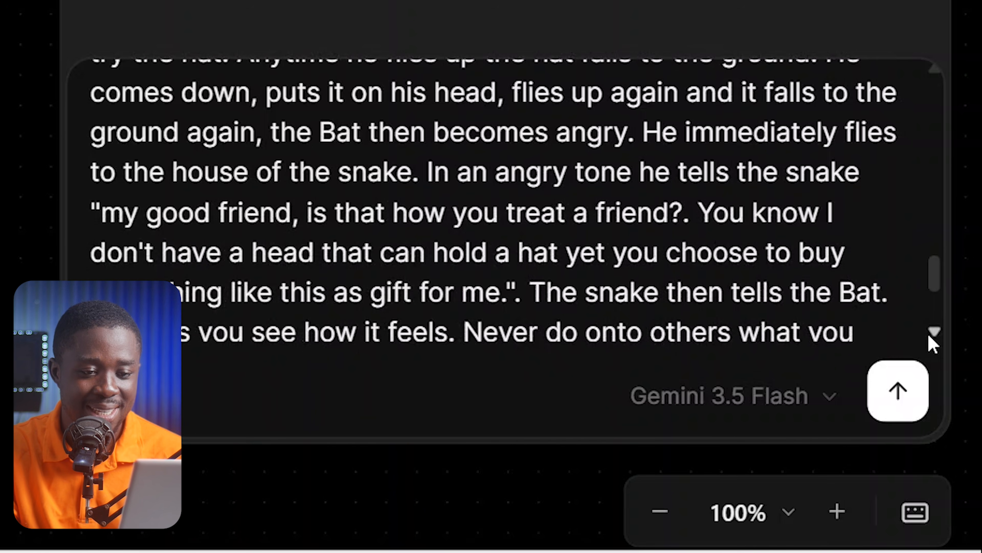
pyautogui.click(930, 335)
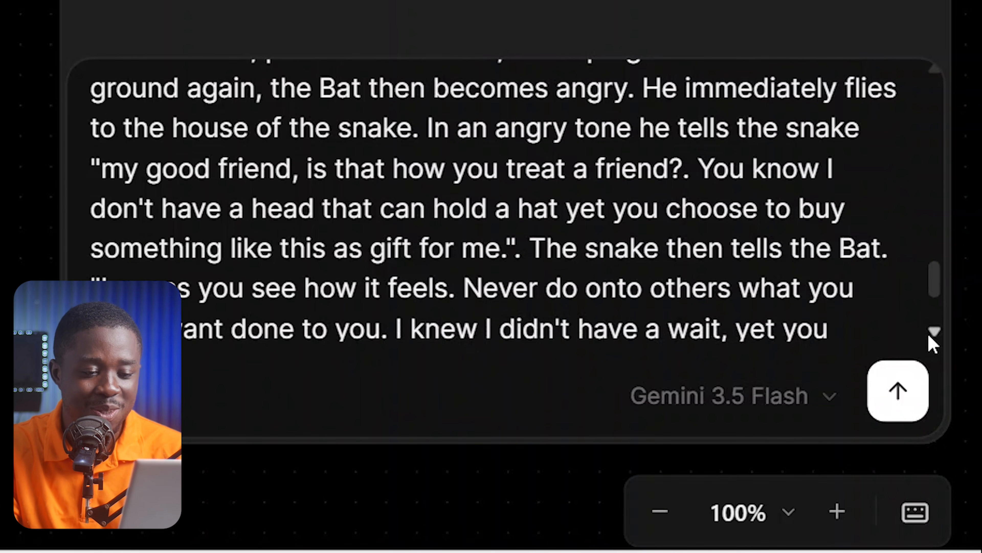
pyautogui.click(929, 335)
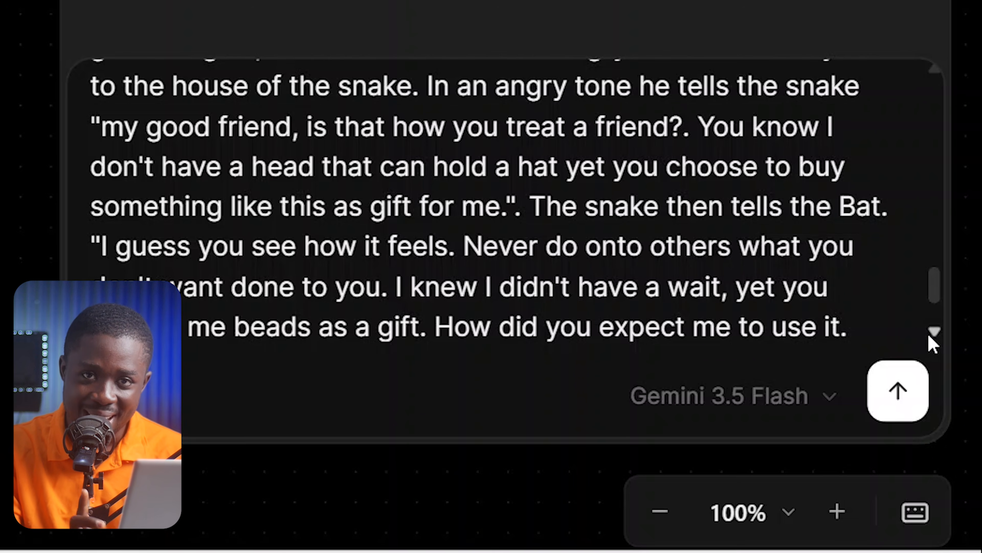
pyautogui.click(929, 335)
pyautogui.click(930, 335)
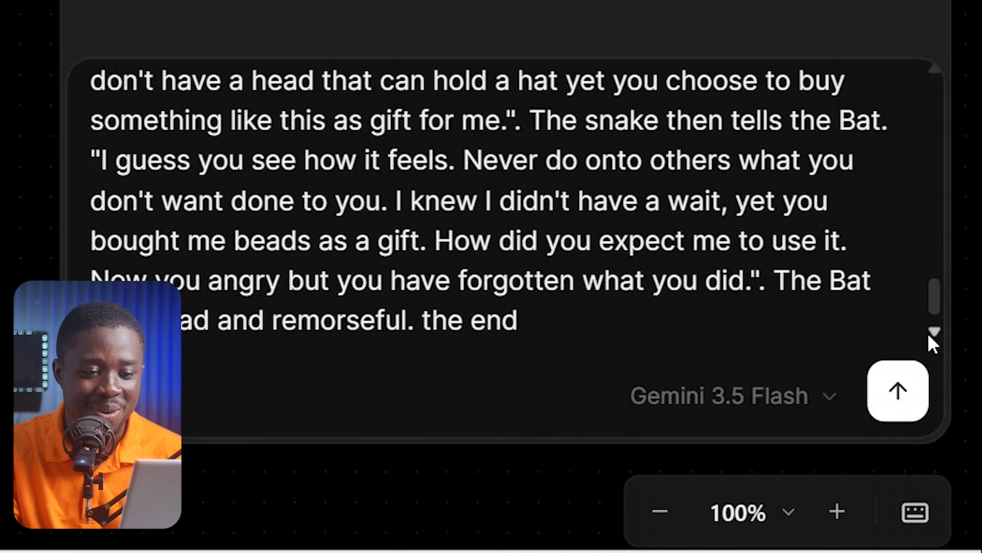
# - Delete the stray full stop after "as gift for me" in the Bat's dialogue and submit the story prompt to the agent
pyautogui.click(504, 124)
pyautogui.press('BackSpace')
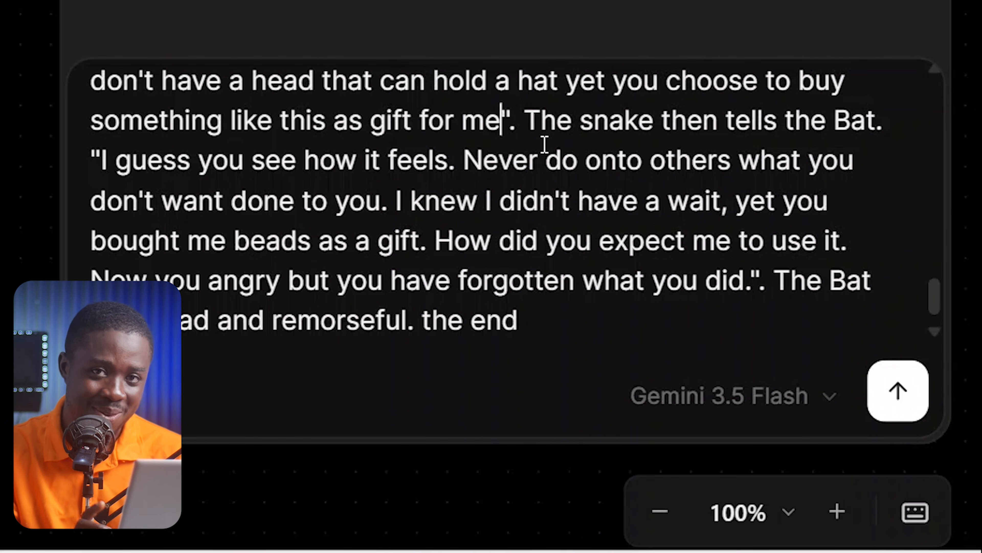
pyautogui.click(592, 316)
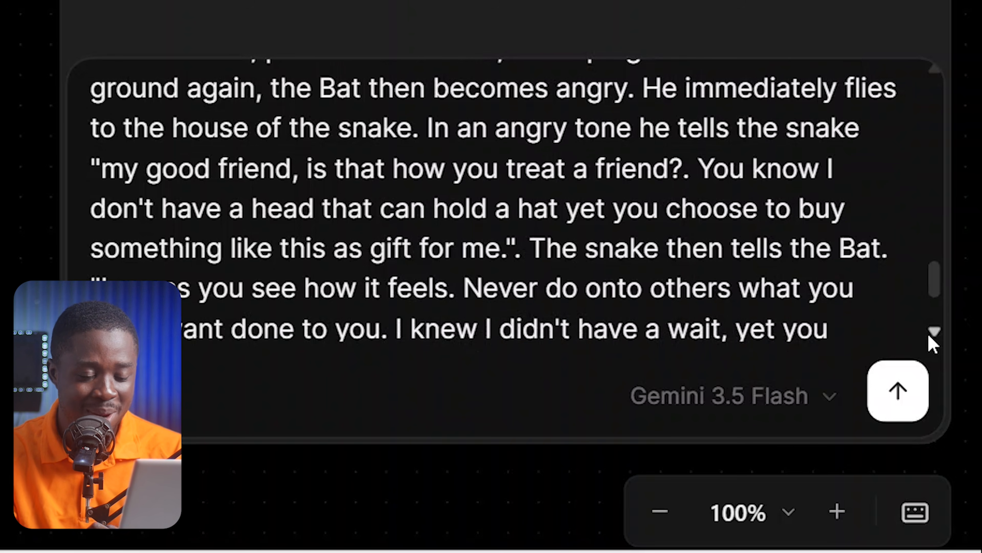
pyautogui.click(930, 336)
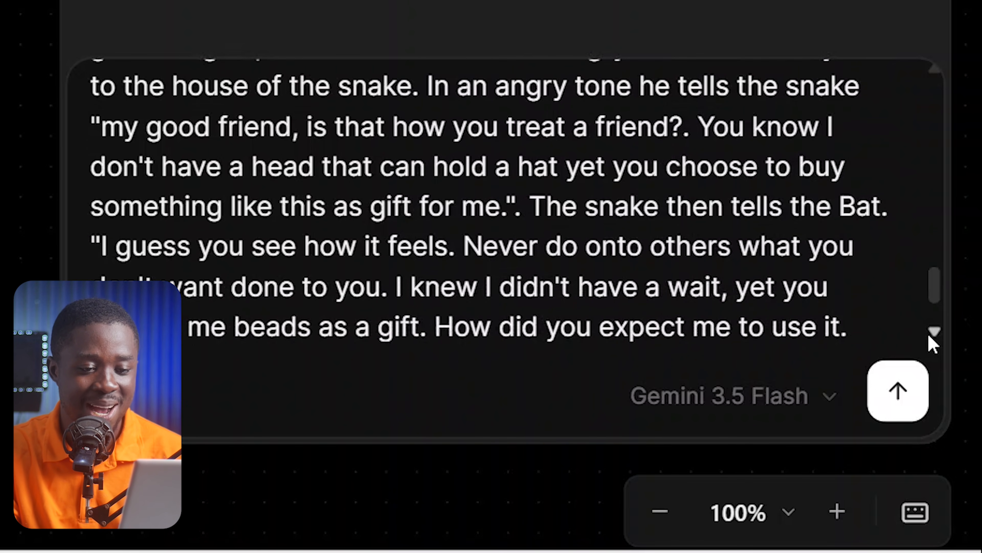
pyautogui.click(930, 336)
pyautogui.click(930, 335)
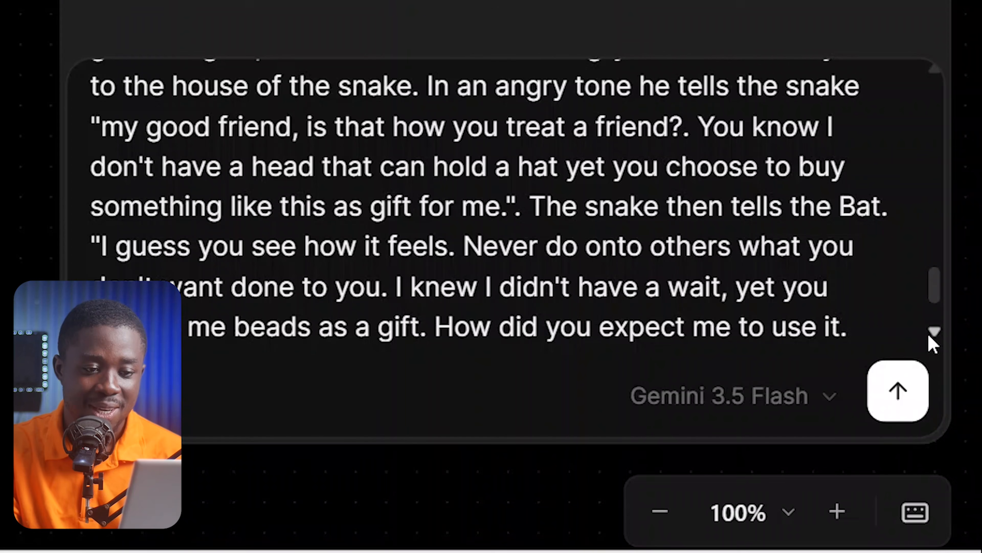
pyautogui.scroll(-1, 930, 337)
pyautogui.scroll(-1, 930, 336)
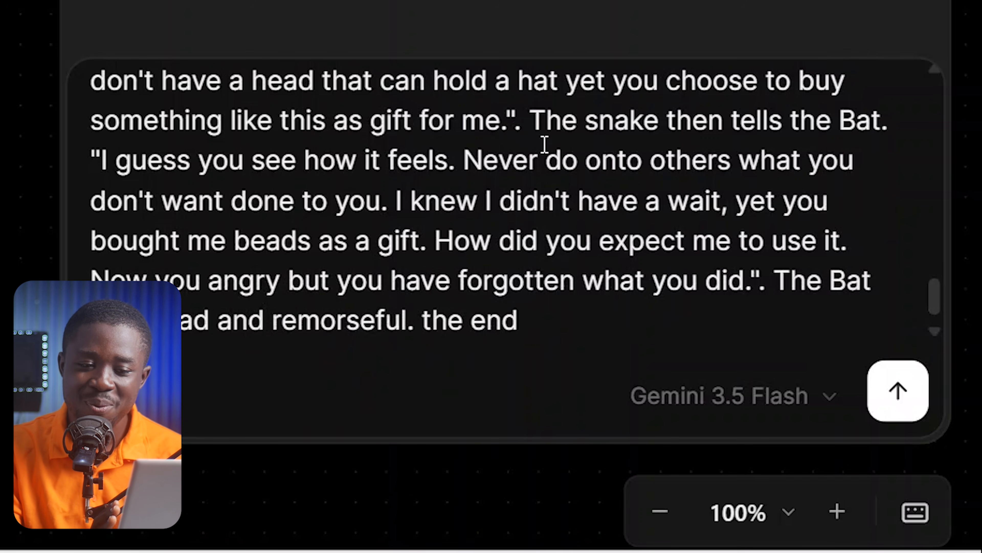
pyautogui.press('Delete')
pyautogui.click(592, 316)
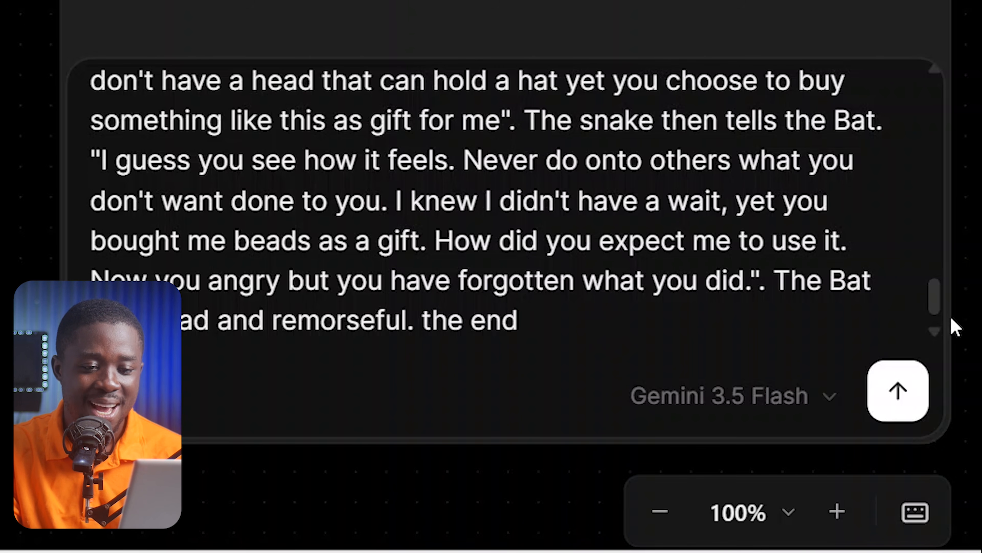
pyautogui.click(937, 332)
pyautogui.click(936, 332)
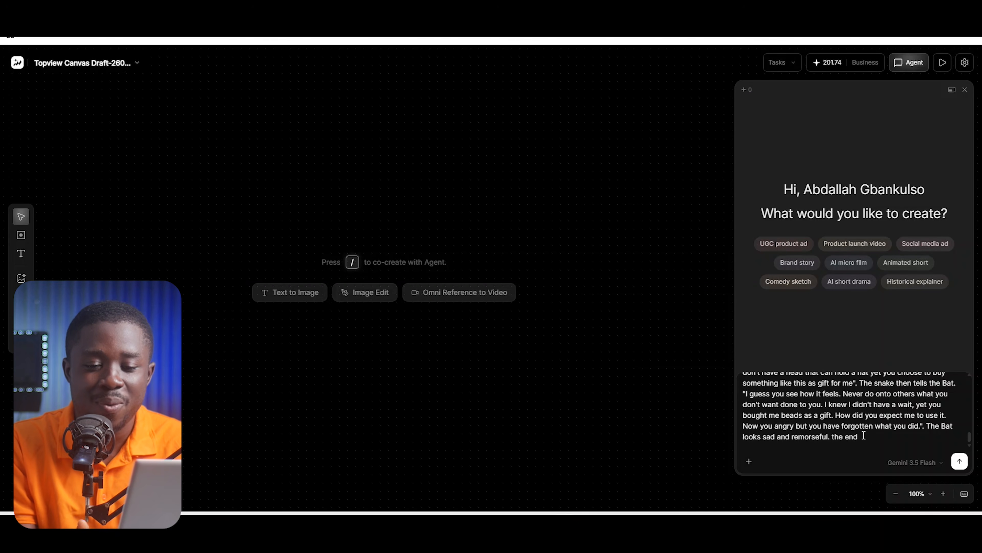
pyautogui.click(961, 470)
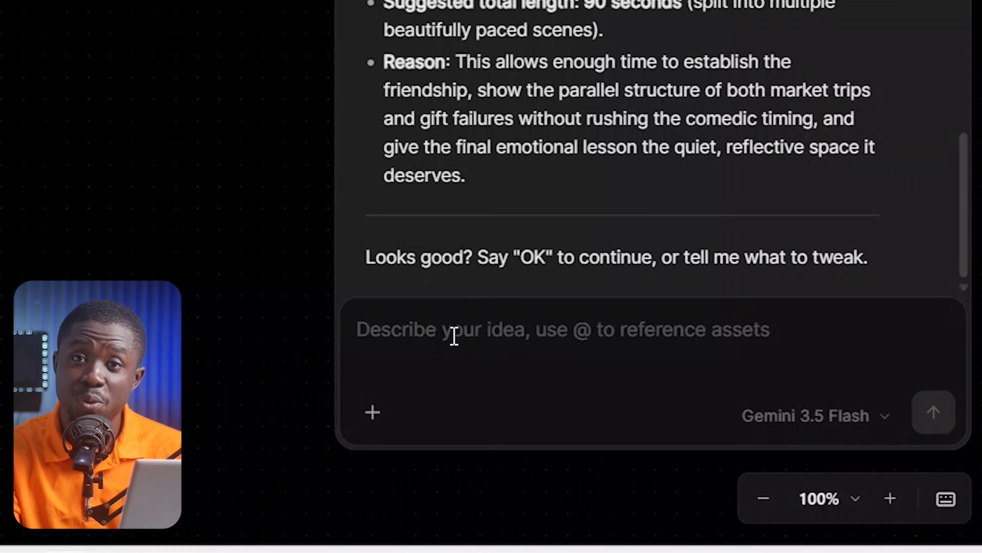
# - Tell the agent "the length should be at least 4 minutes" in reply to its story proposal
pyautogui.write('the ')
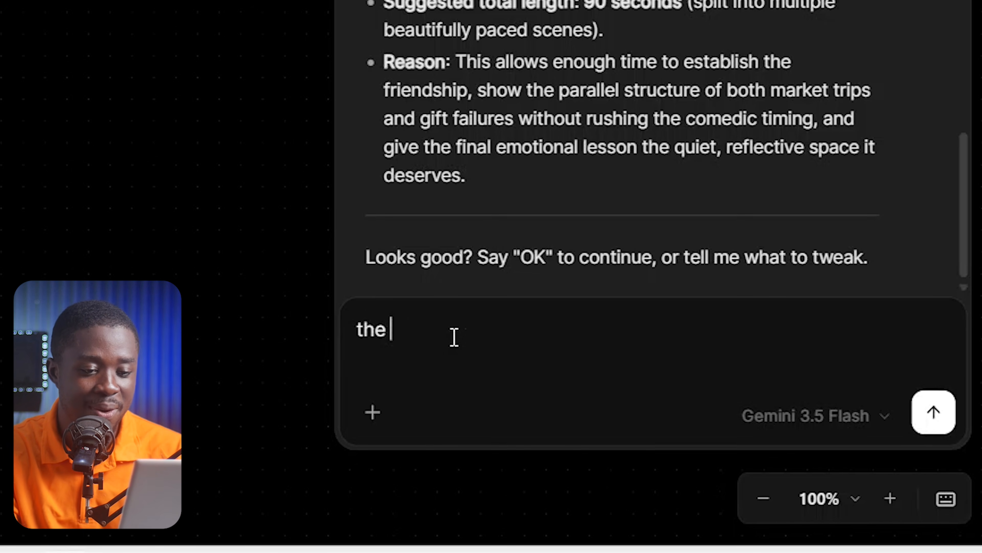
pyautogui.write('length sho')
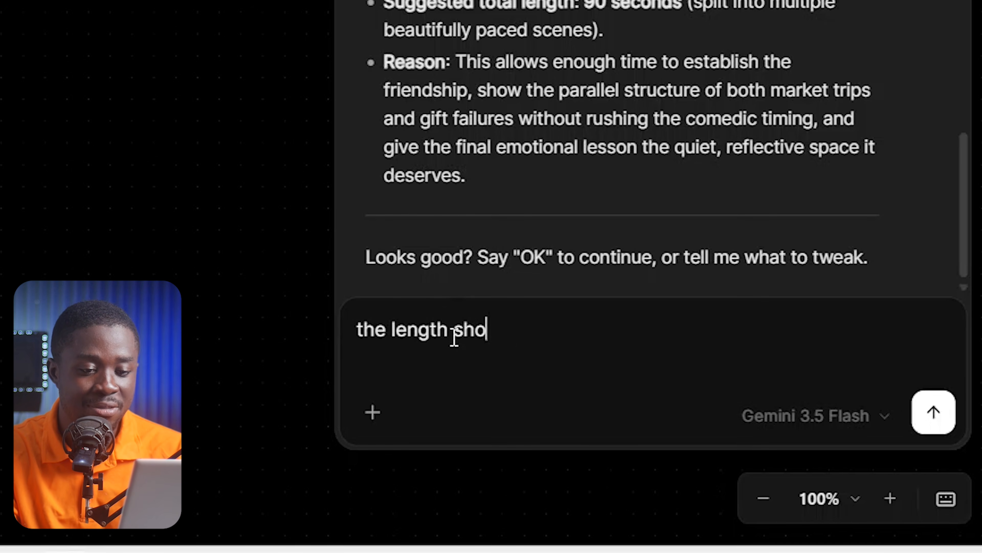
pyautogui.write('uld be at lea')
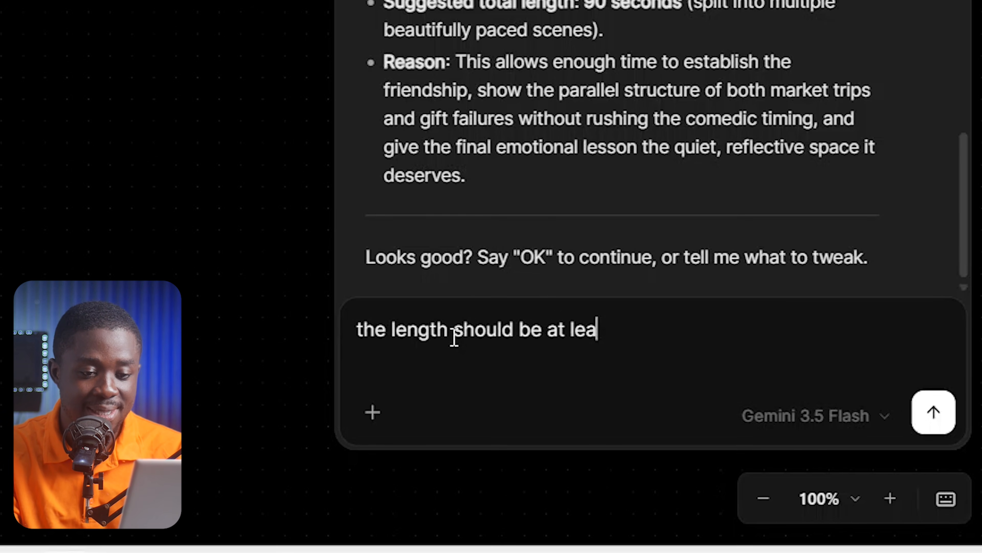
pyautogui.write('st 4 minutes')
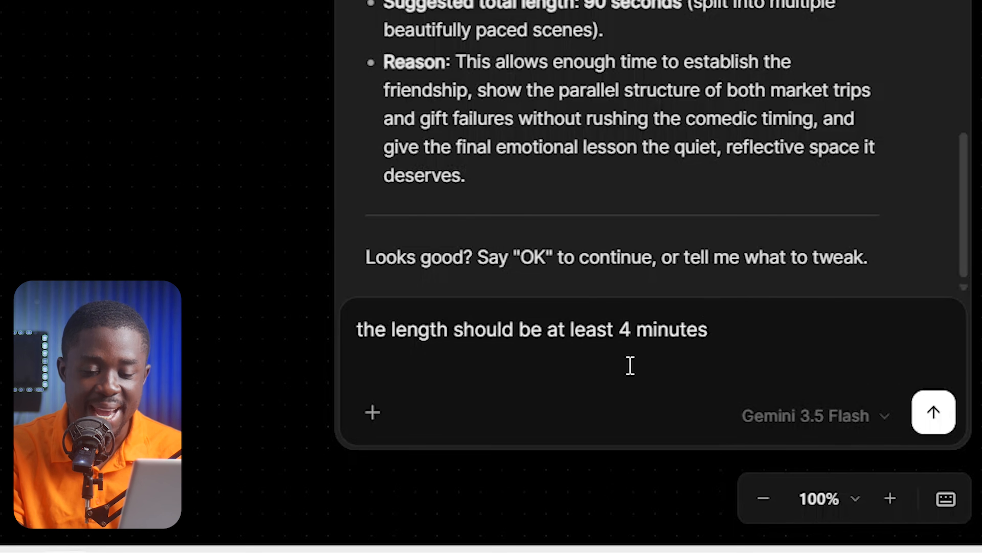
pyautogui.click(933, 413)
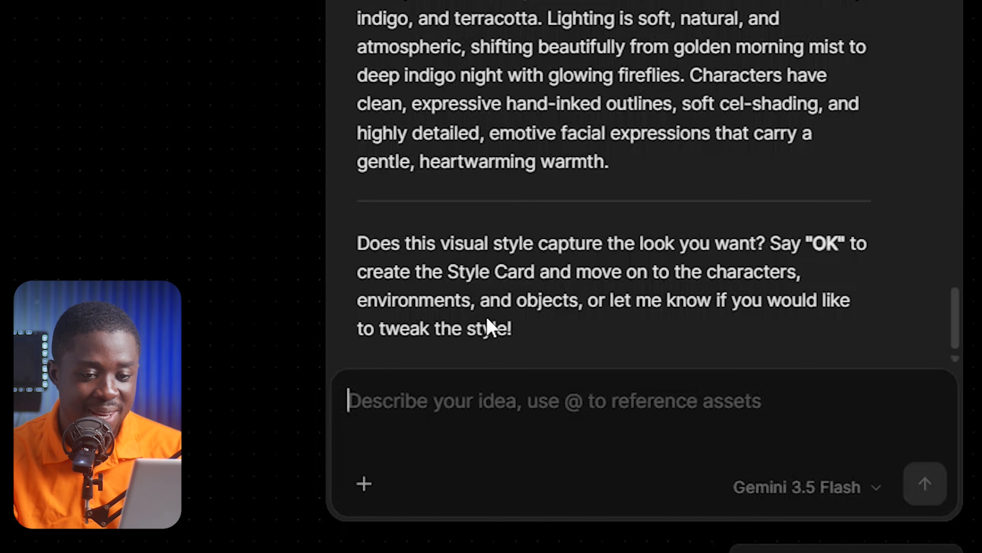
# - Approve the proposed visual style with "ok" to create the Style Card, and start a reply about the card
pyautogui.write('ok')
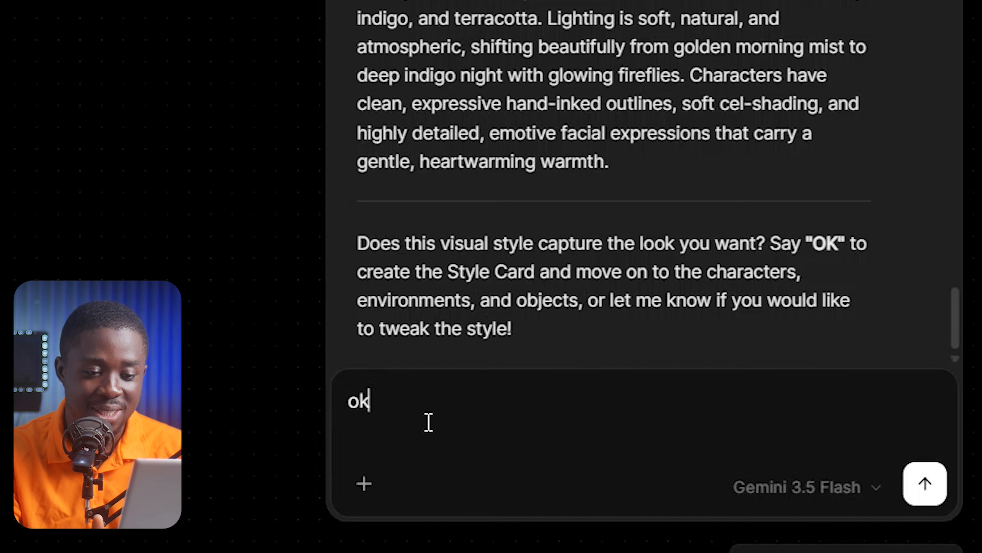
pyautogui.press('Return')
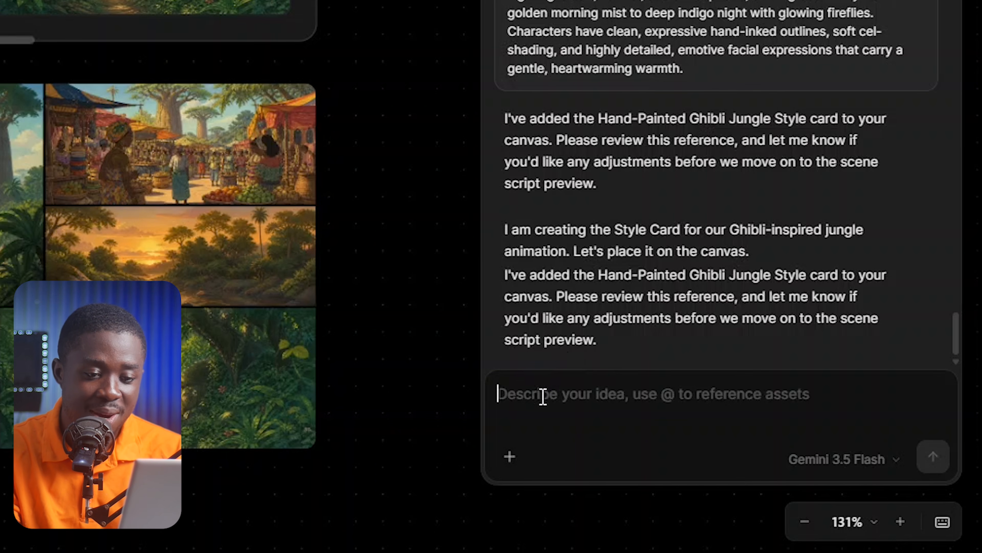
pyautogui.write('I')
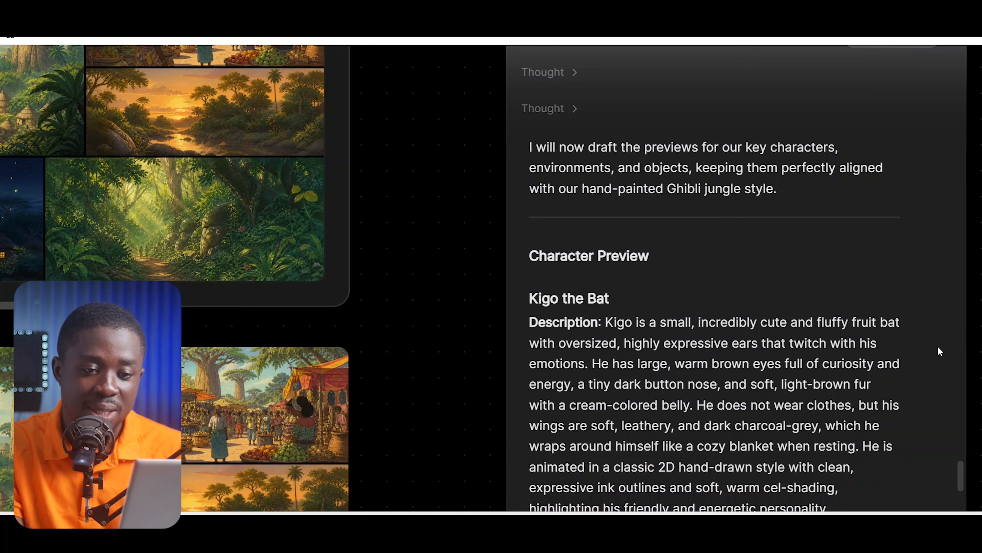
# - Review the character, environment and object previews and reply "ok" to have their cards created
pyautogui.scroll(-3, 940, 351)
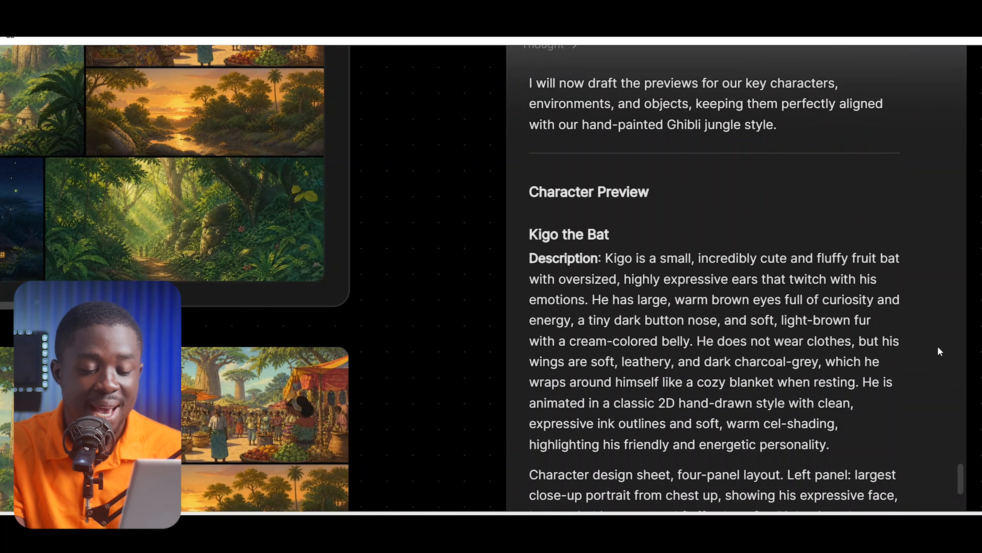
pyautogui.scroll(-2, 940, 352)
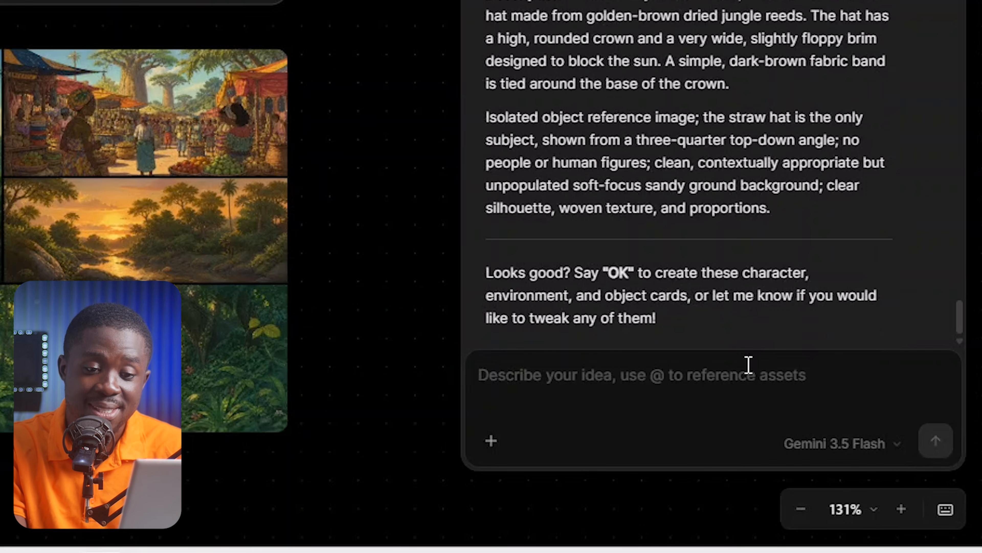
pyautogui.write('ok')
pyautogui.press('Return')
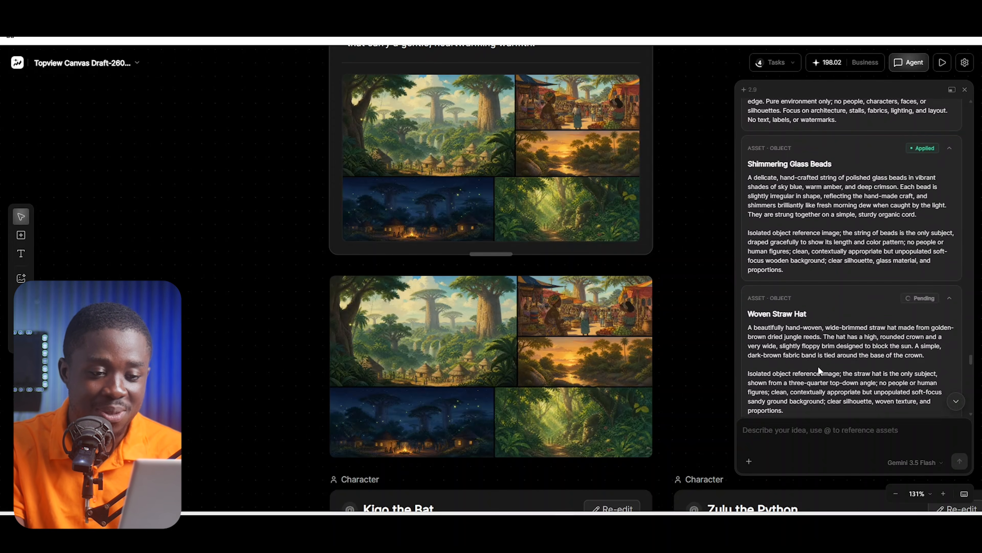
# - Examine the character, environment and object cards on the canvas, including their descriptions and generated reference images
pyautogui.scroll(-5, 642, 384)
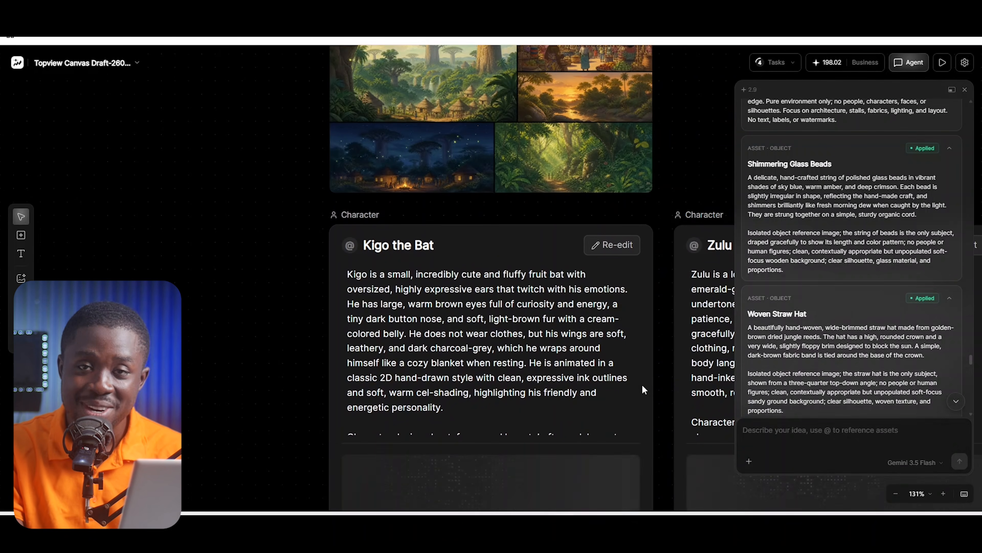
pyautogui.scroll(-2, 641, 384)
pyautogui.hscroll(5, 641, 384)
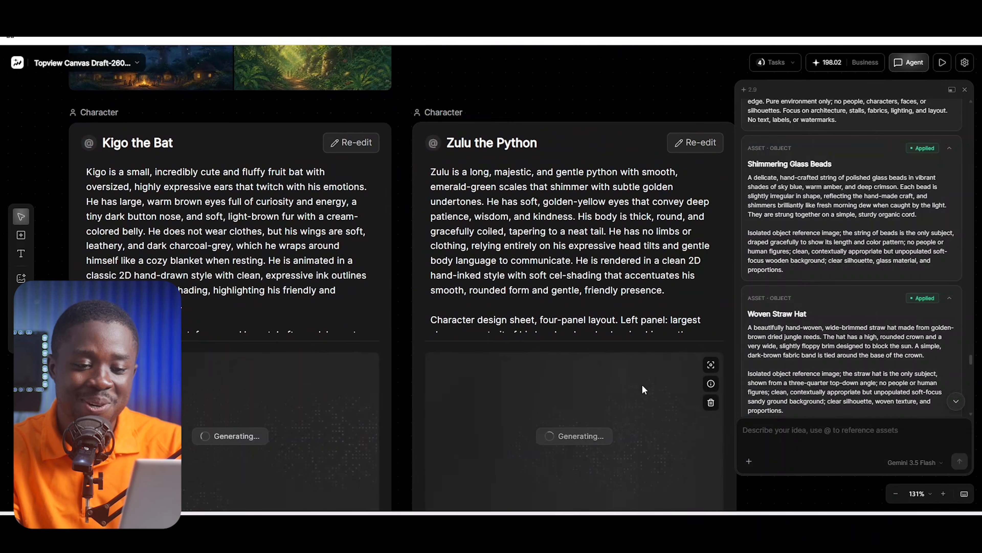
pyautogui.scroll(-4, 642, 386)
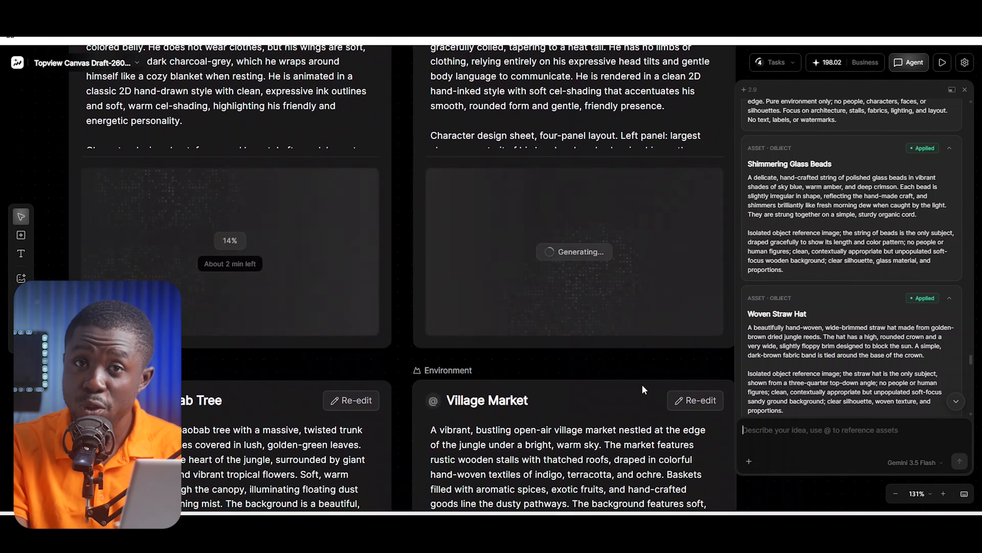
pyautogui.scroll(-6, 642, 384)
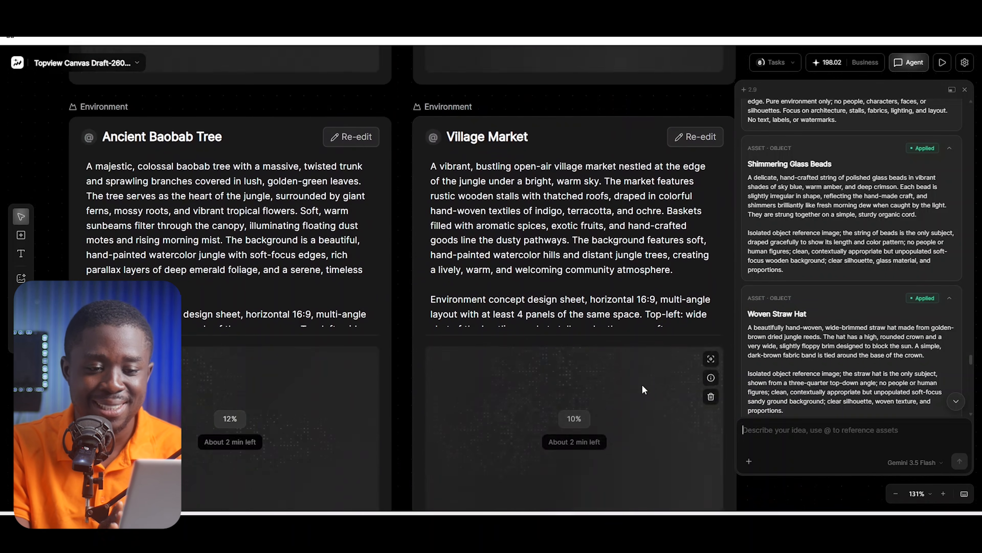
pyautogui.scroll(-4, 642, 386)
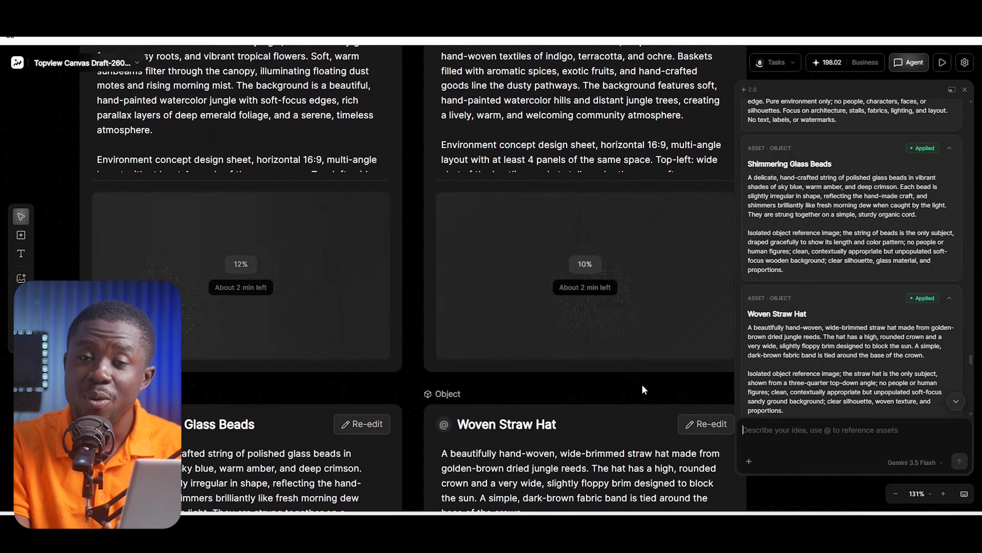
pyautogui.scroll(-6, 642, 389)
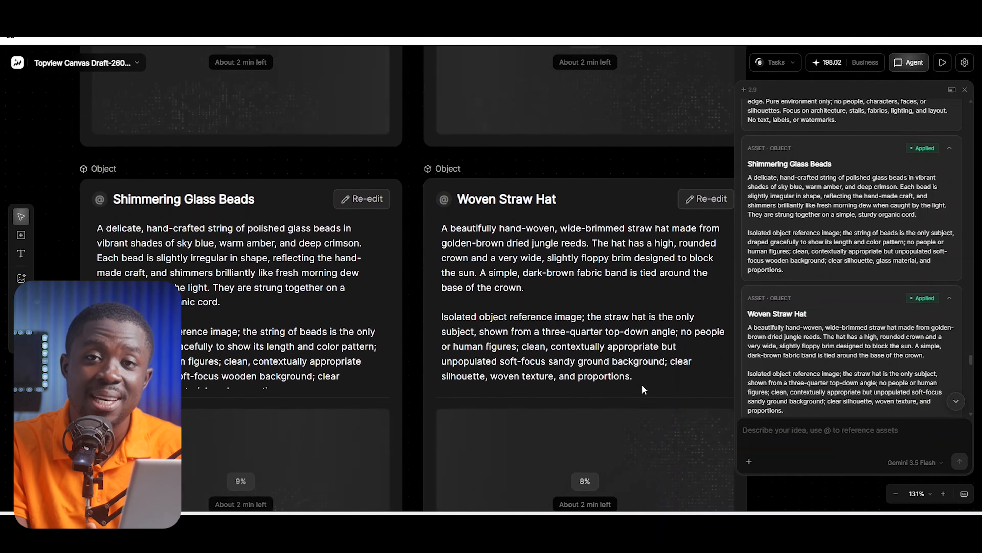
pyautogui.scroll(-6, 642, 384)
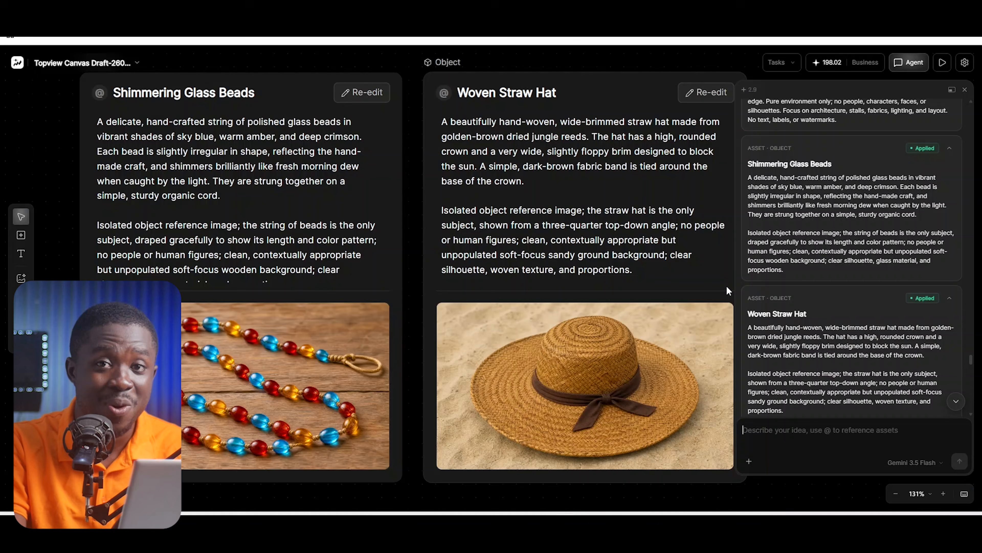
pyautogui.scroll(10, 726, 286)
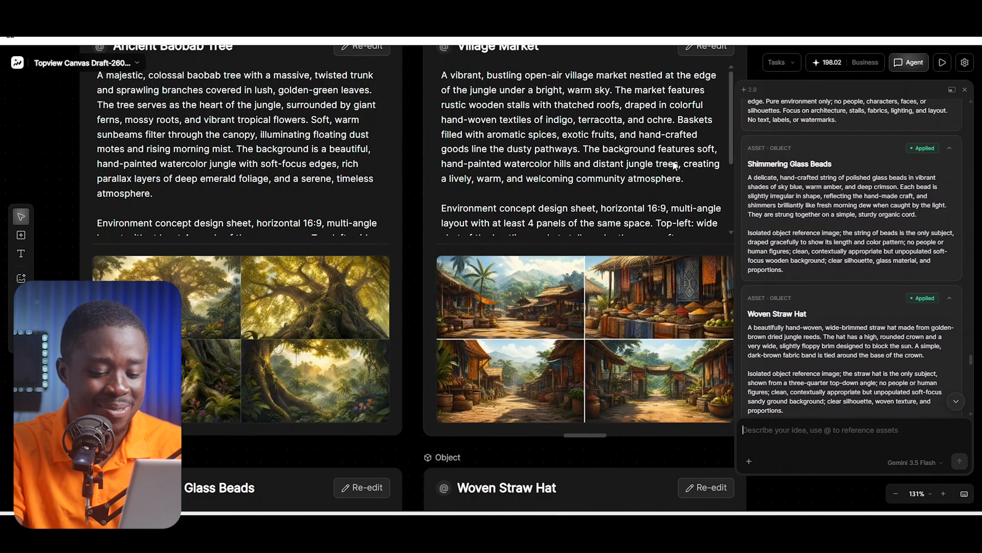
pyautogui.scroll(4, 673, 164)
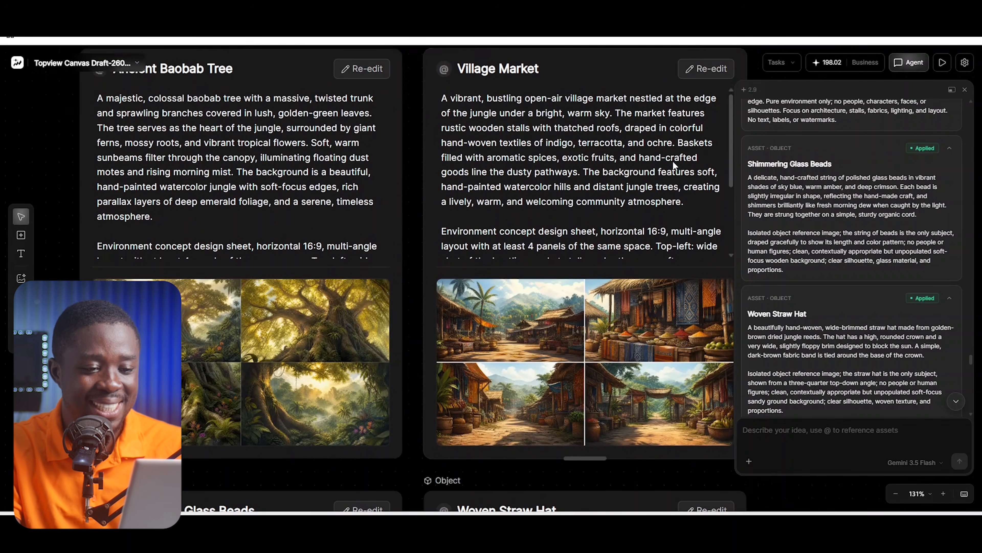
pyautogui.scroll(5, 673, 161)
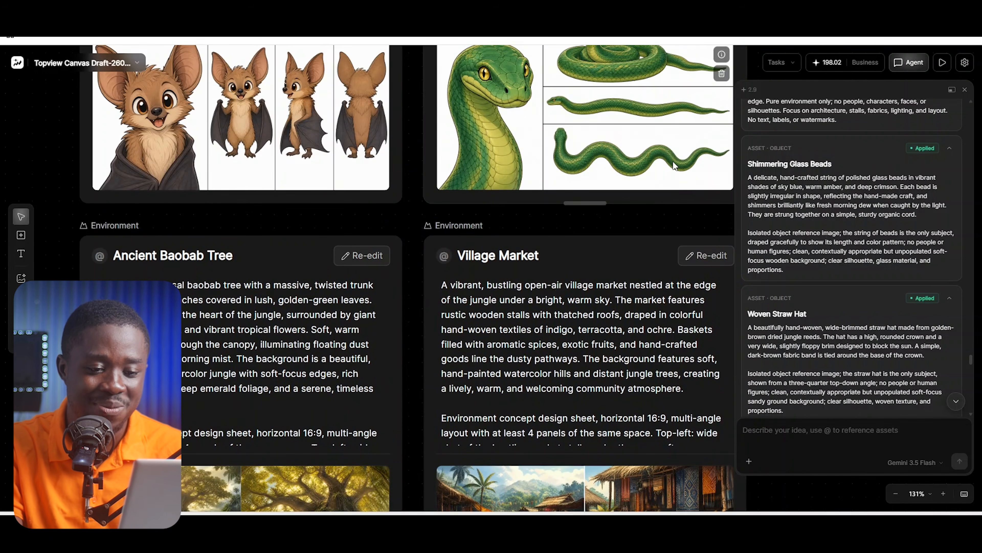
pyautogui.scroll(4, 673, 162)
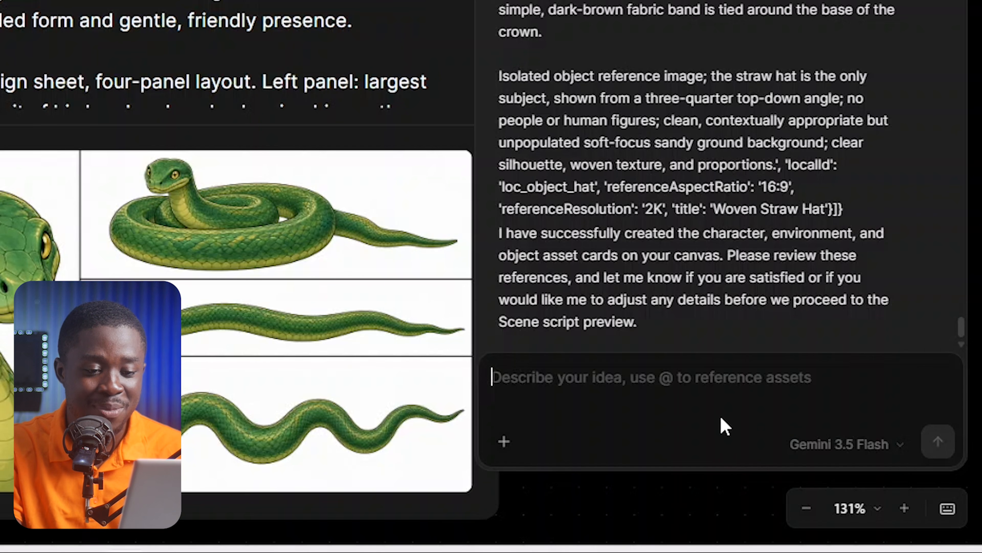
# - Reply "proceed" to get the scene script preview, and approve the script with "ok" to create the scene cards
pyautogui.write('proceed')
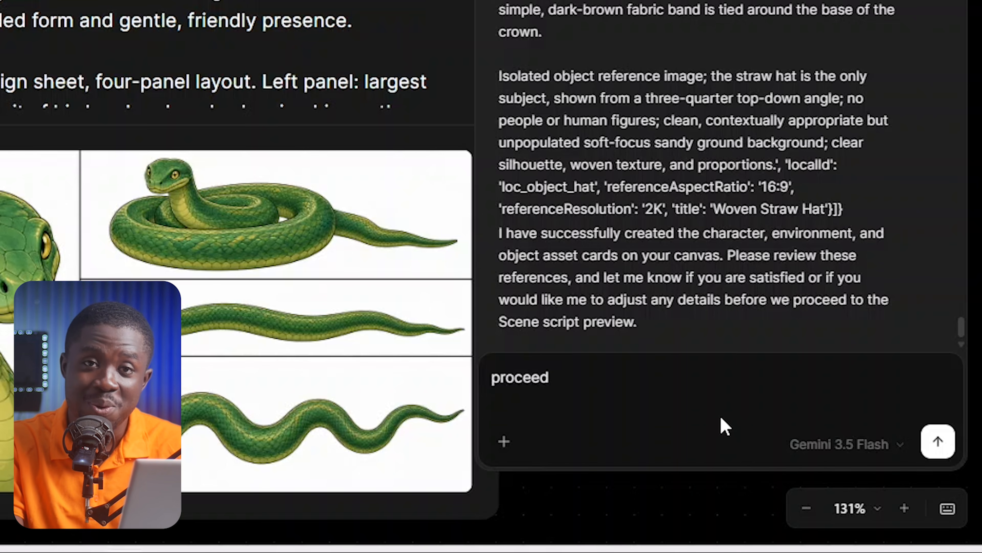
pyautogui.press('Return')
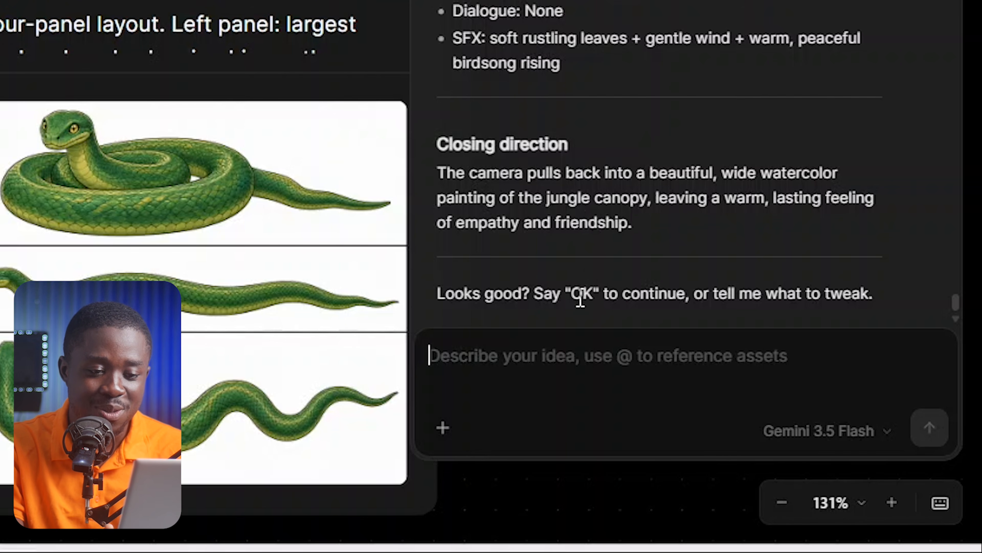
pyautogui.write('ok')
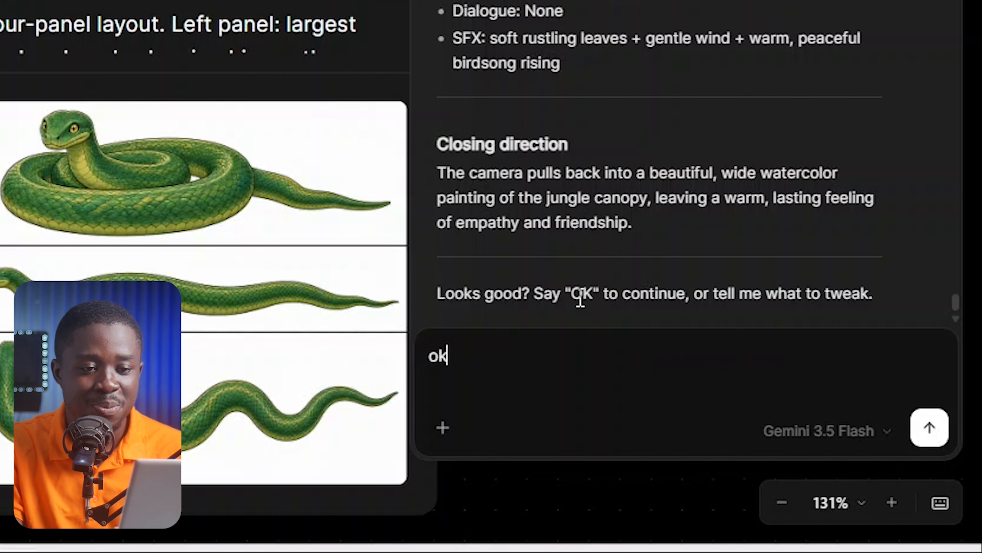
pyautogui.press('Return')
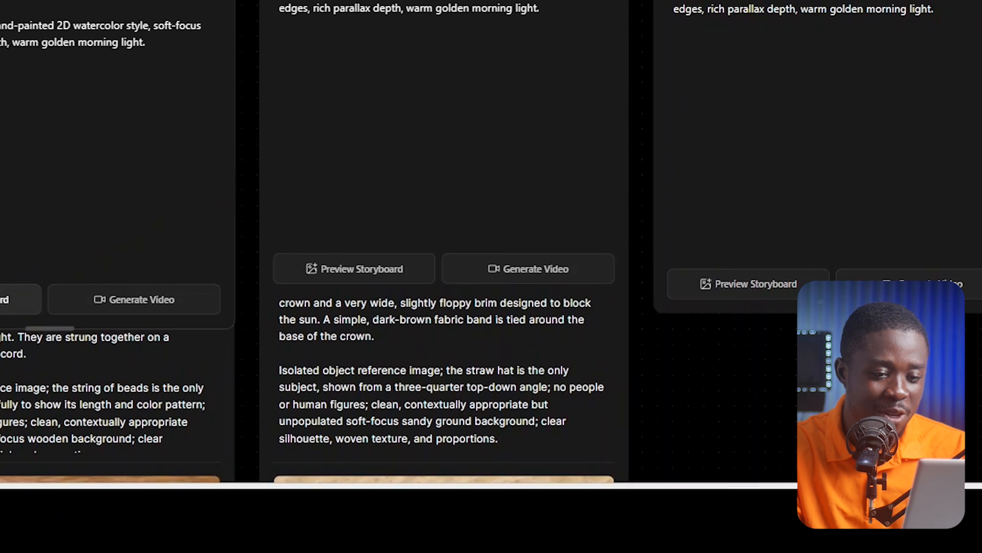
# - Generate the first scene's video, The Jungle Wakes, with Seedance 2.0 at 480p and a duration of 15s
pyautogui.click(148, 303)
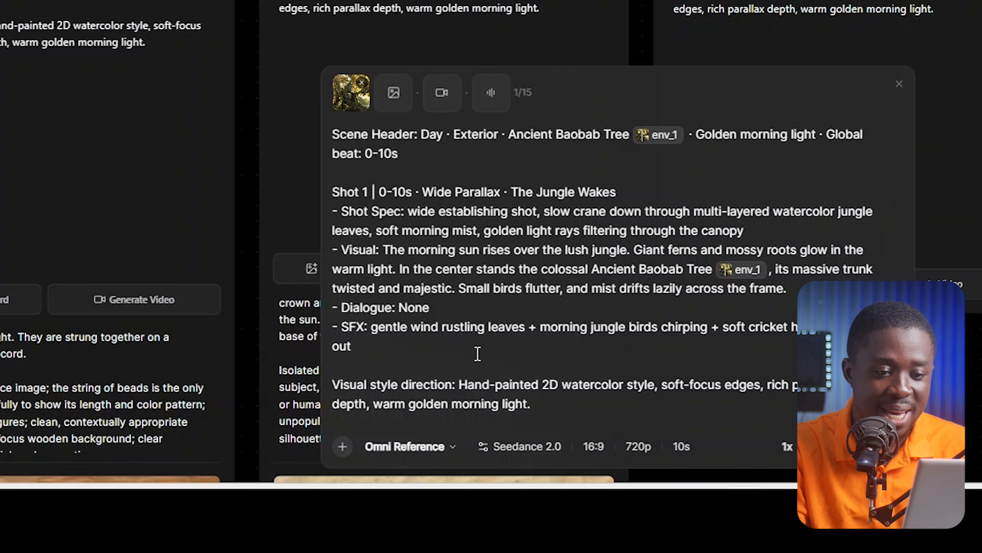
pyautogui.click(684, 446)
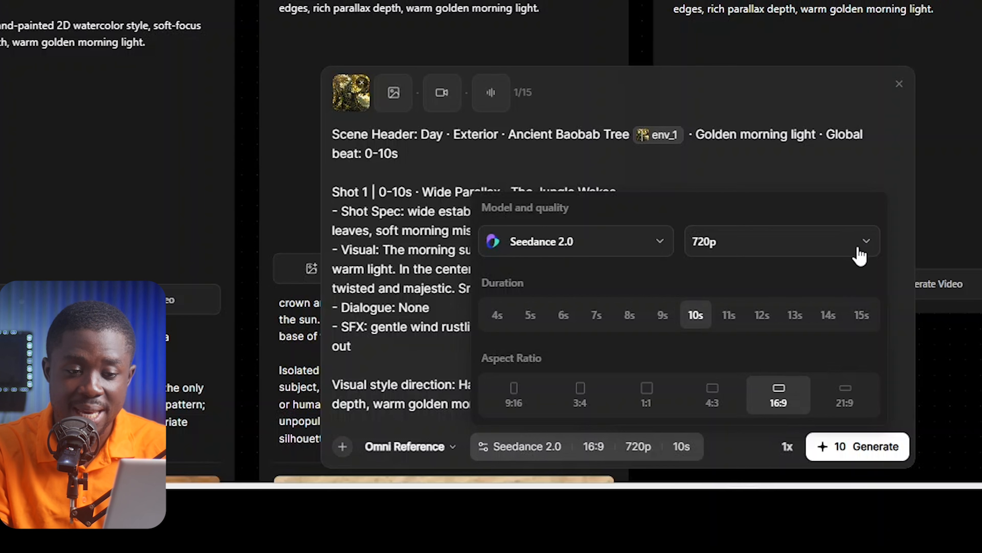
pyautogui.click(860, 255)
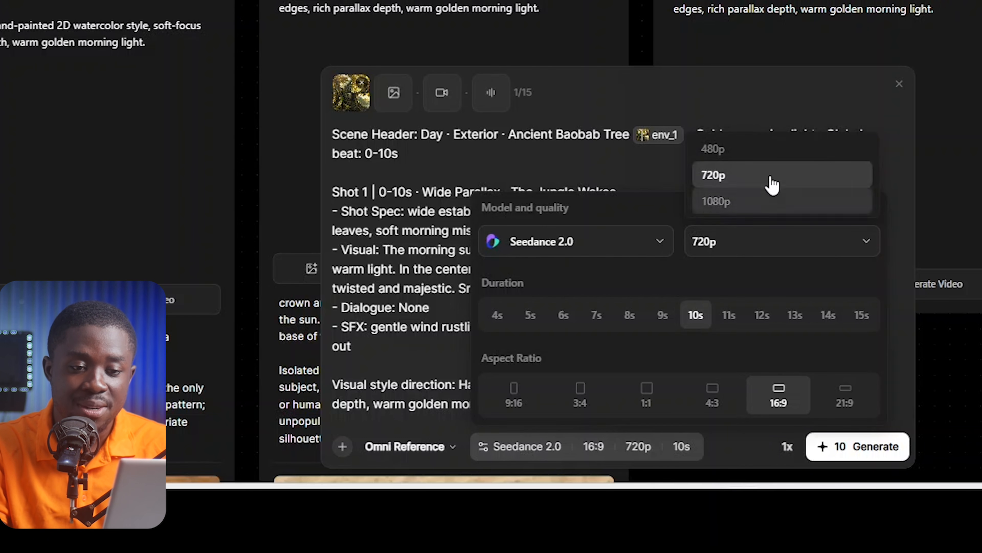
pyautogui.click(738, 154)
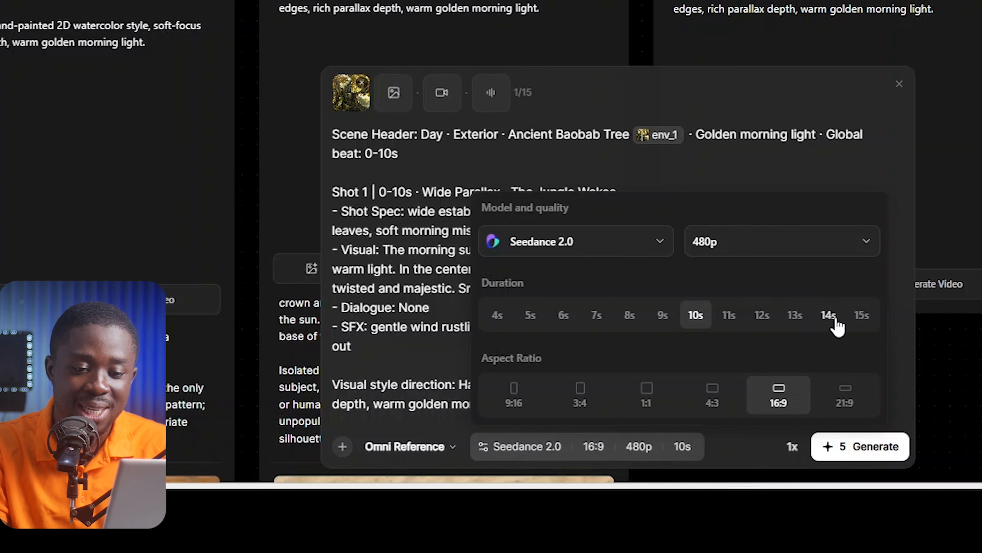
pyautogui.click(860, 321)
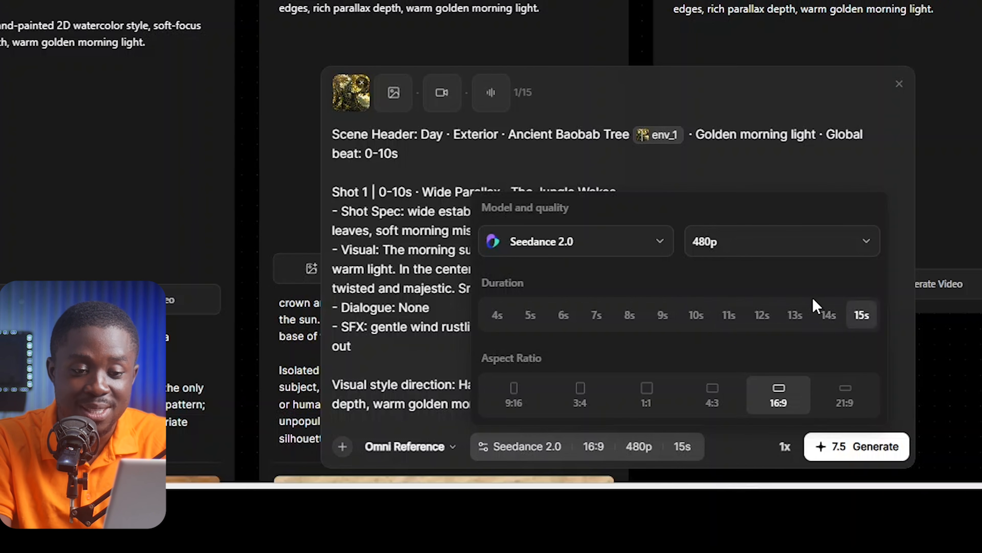
pyautogui.click(853, 449)
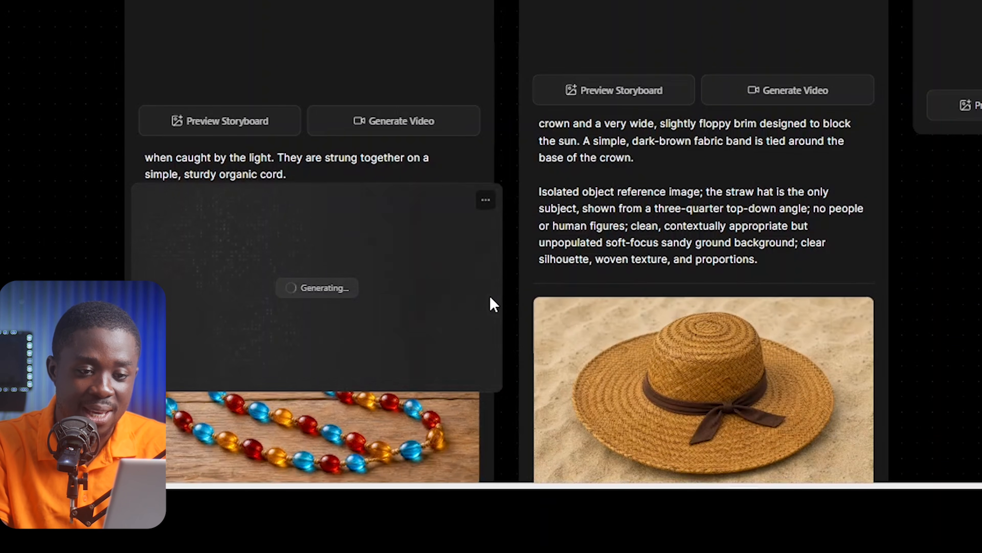
# - Generate the Kigo's Flight scene video with Seedance 2.0, setting the quality to 480p and the duration to 15s
pyautogui.hscroll(2, 491, 298)
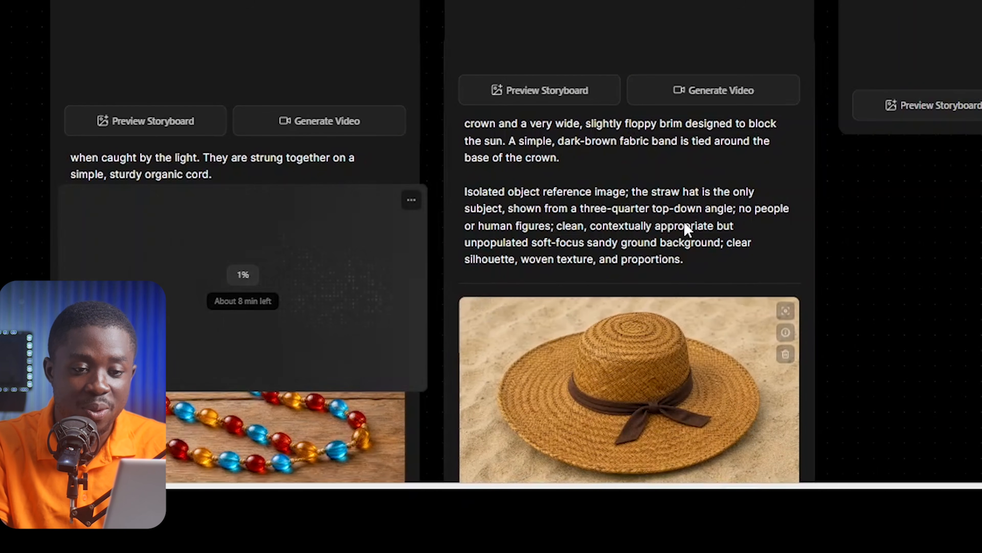
pyautogui.click(710, 100)
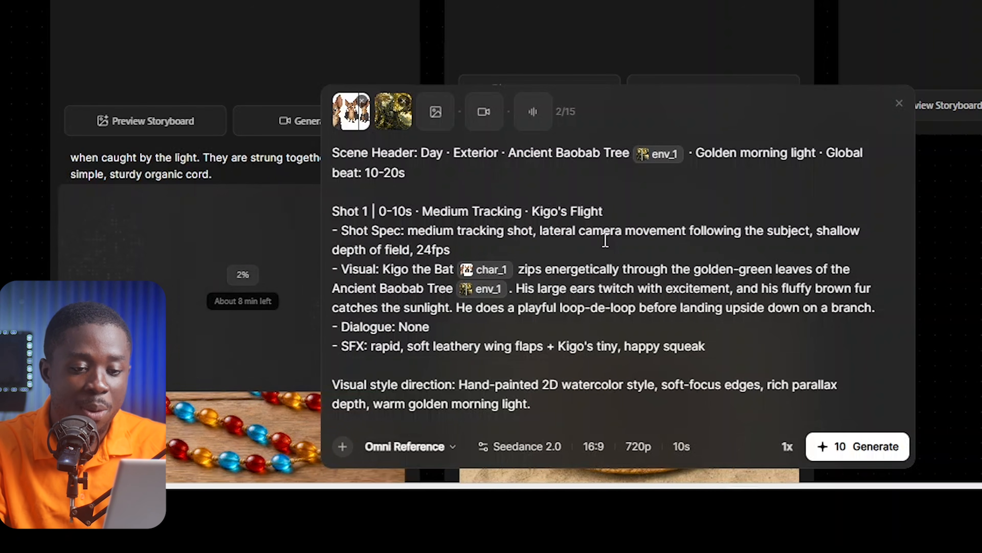
pyautogui.click(638, 447)
pyautogui.click(750, 258)
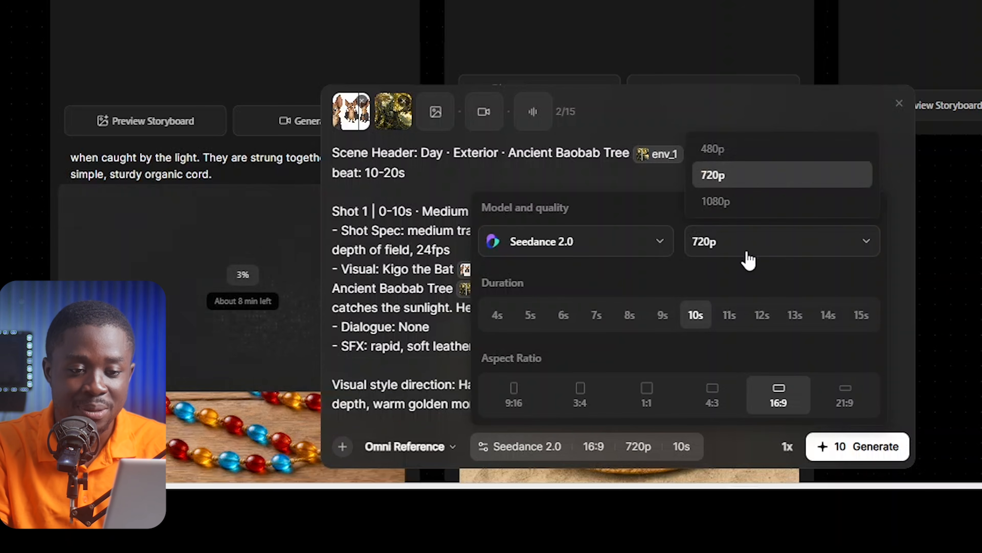
pyautogui.click(726, 161)
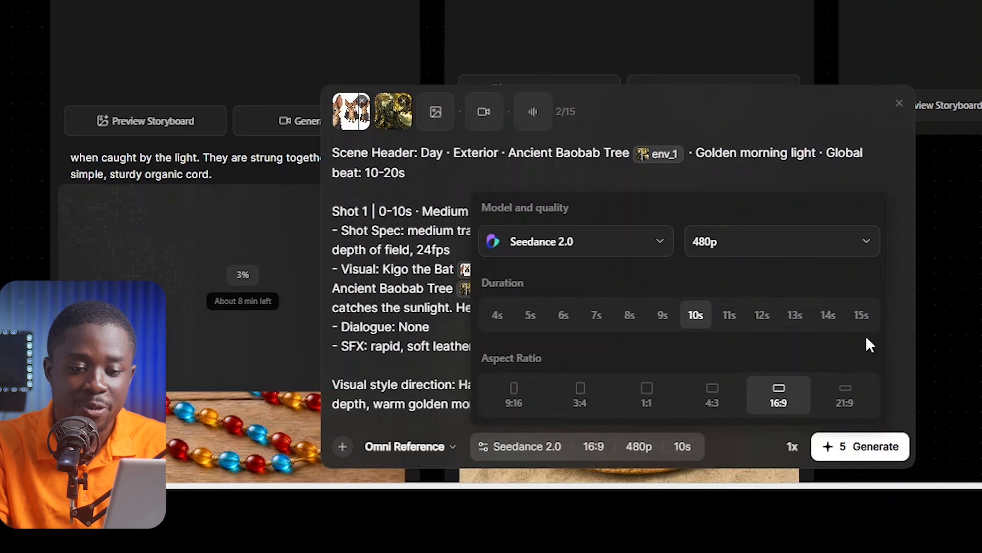
pyautogui.click(861, 315)
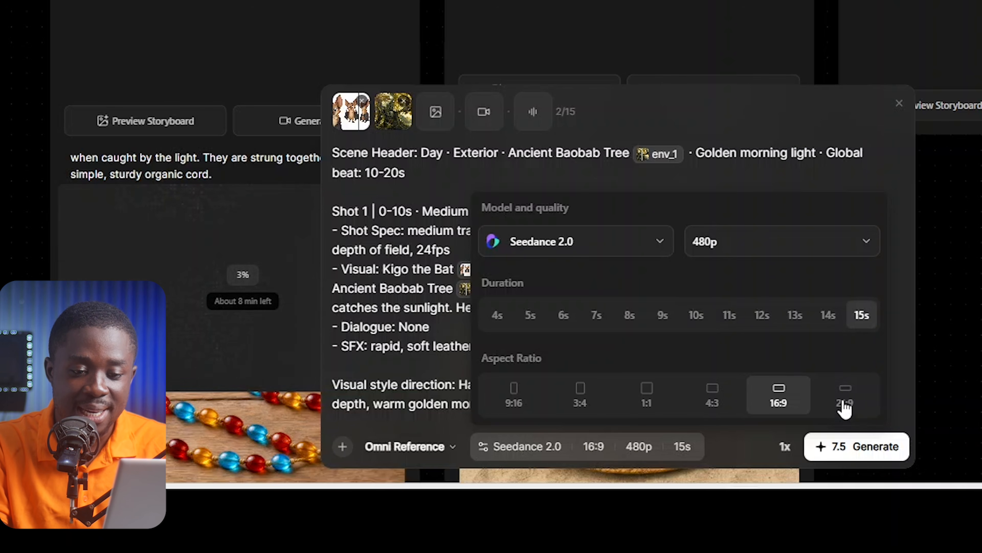
pyautogui.click(845, 452)
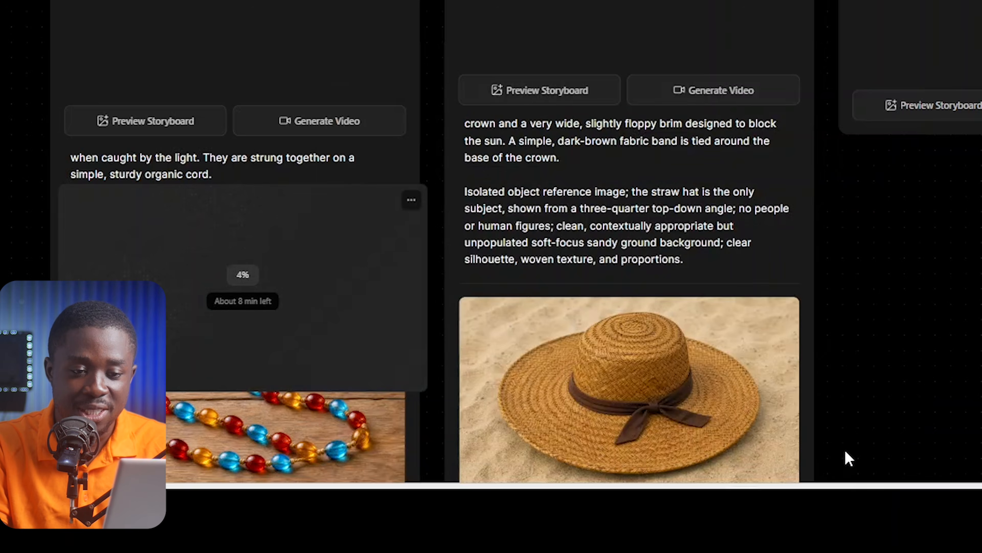
# - Generate the Zulu's Glide scene video with Seedance 2.0, setting the quality to 480p
pyautogui.scroll(-8, 845, 451)
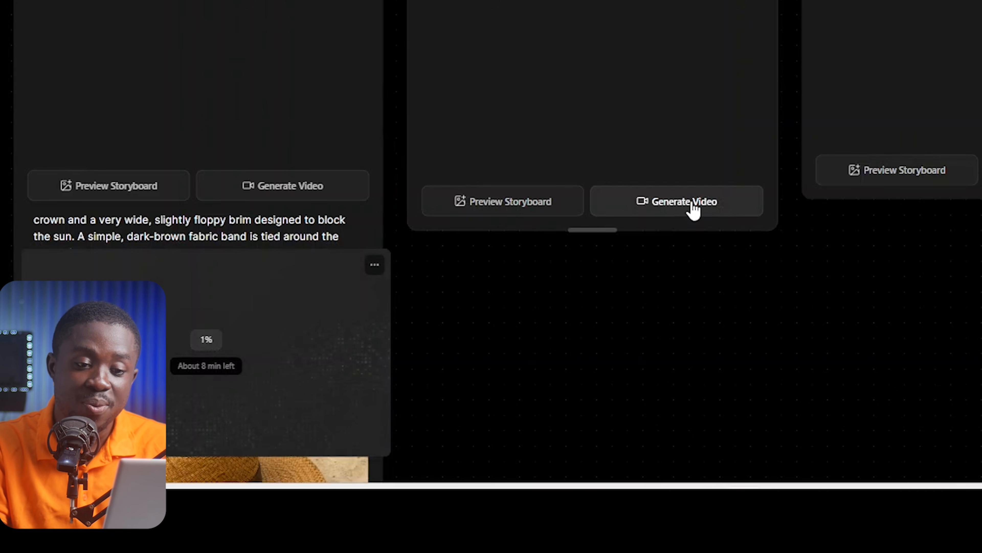
pyautogui.click(693, 202)
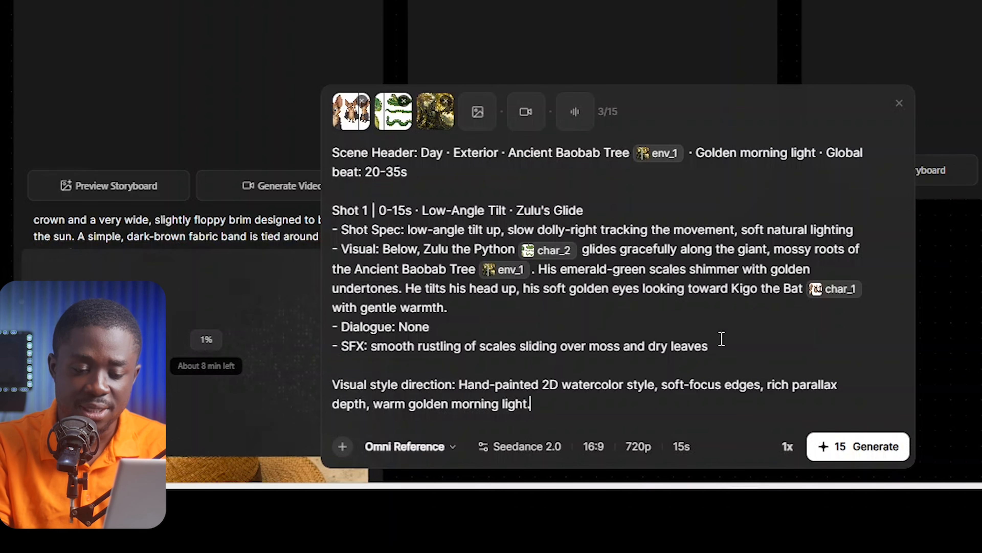
pyautogui.click(632, 445)
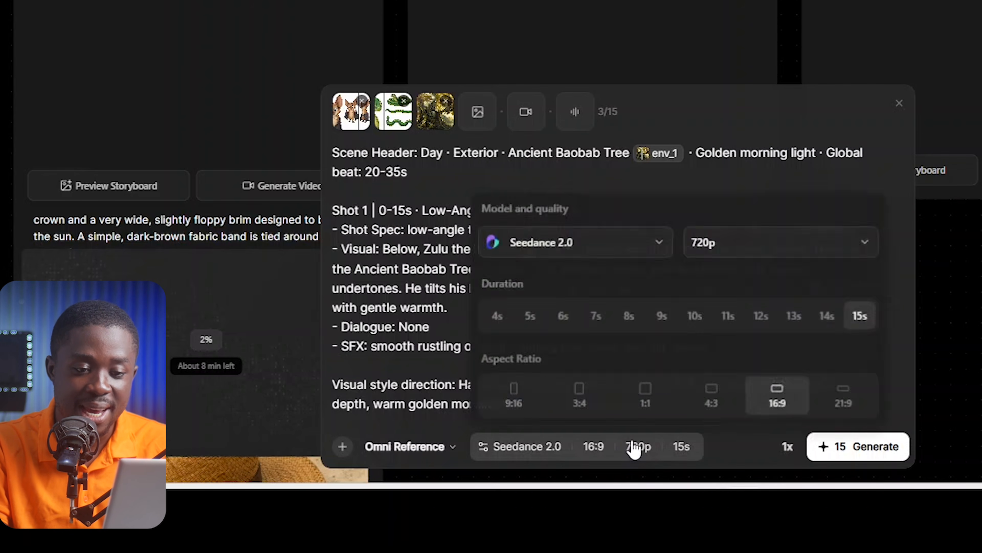
pyautogui.click(790, 261)
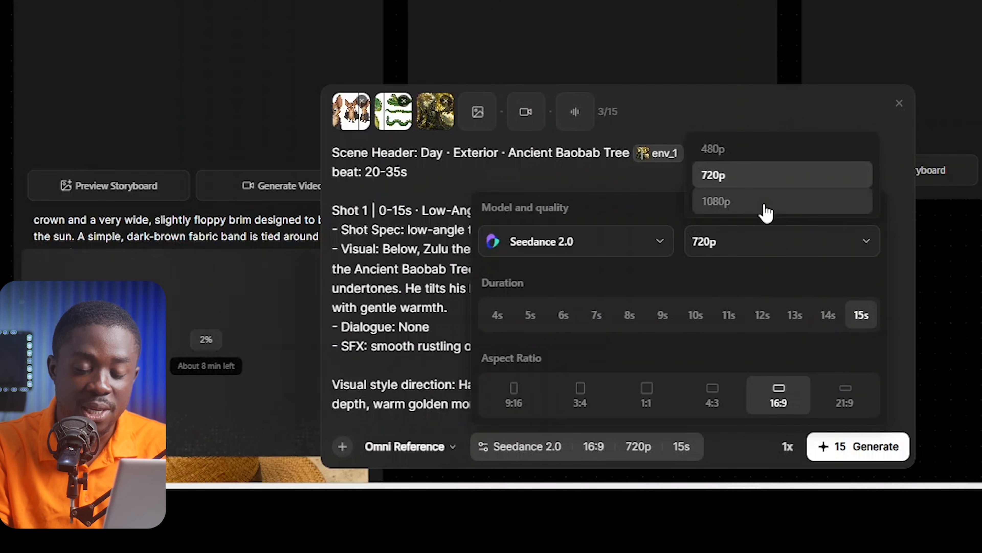
pyautogui.click(744, 159)
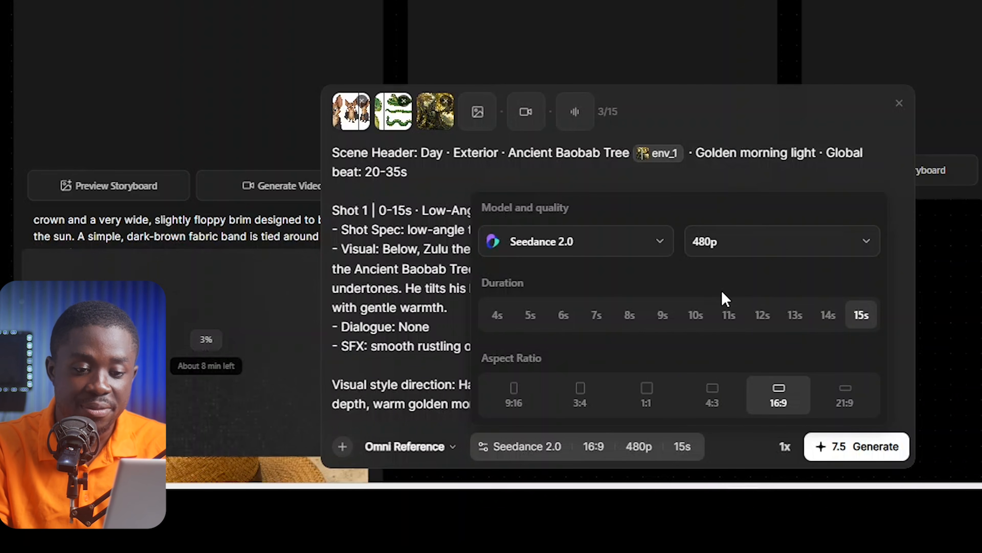
pyautogui.click(852, 449)
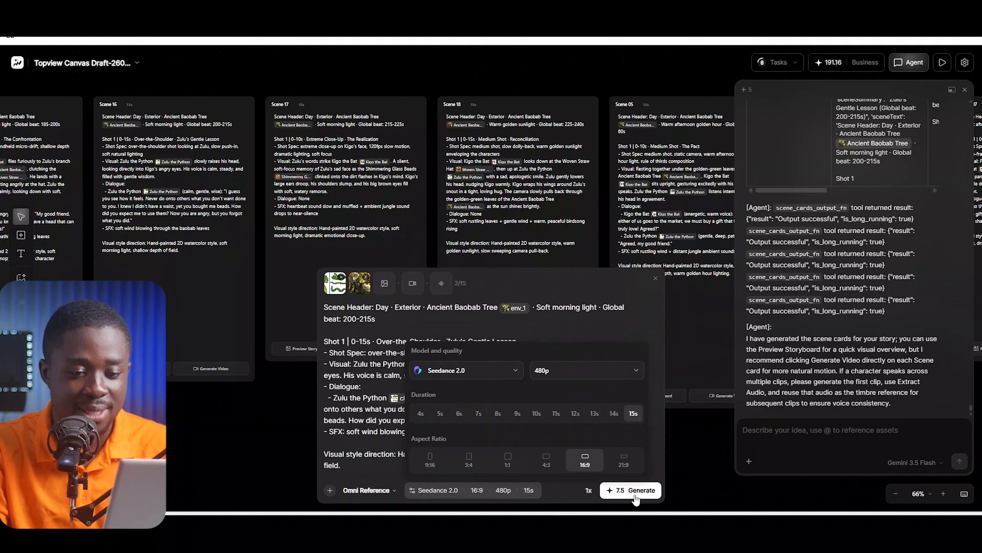
# - Generate the Scene 16 video, Zulu's Gentle Lesson, at 480p and 15s, and open the video generation settings for Scene 06
pyautogui.click(635, 490)
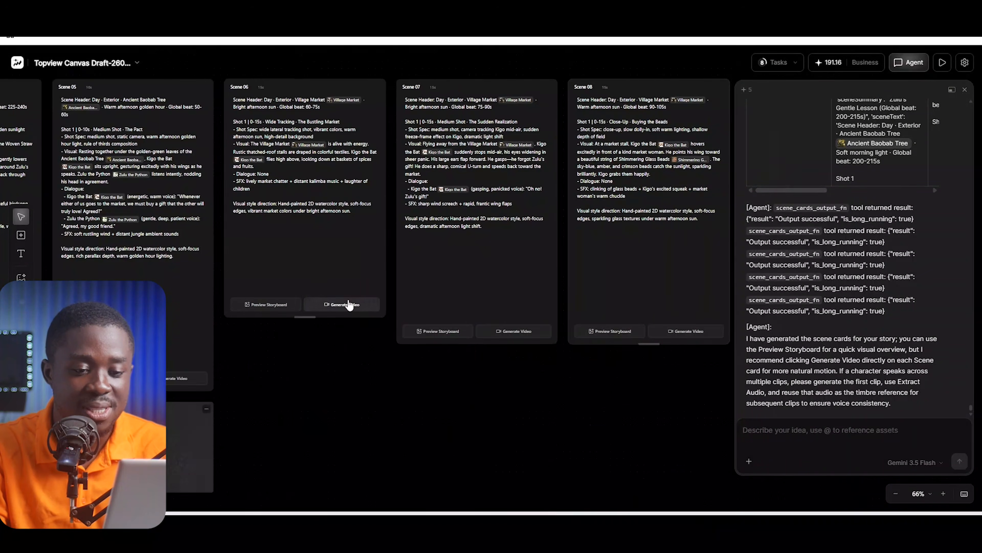
pyautogui.click(349, 304)
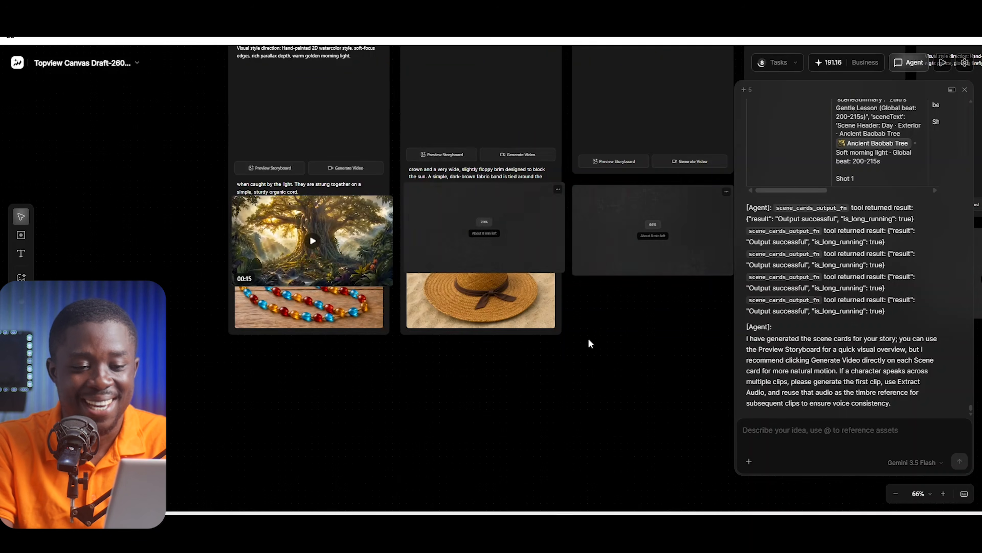
# - Review the generated scene clips across the canvas and play the clip of the python in the village market
pyautogui.hscroll(10, 588, 338)
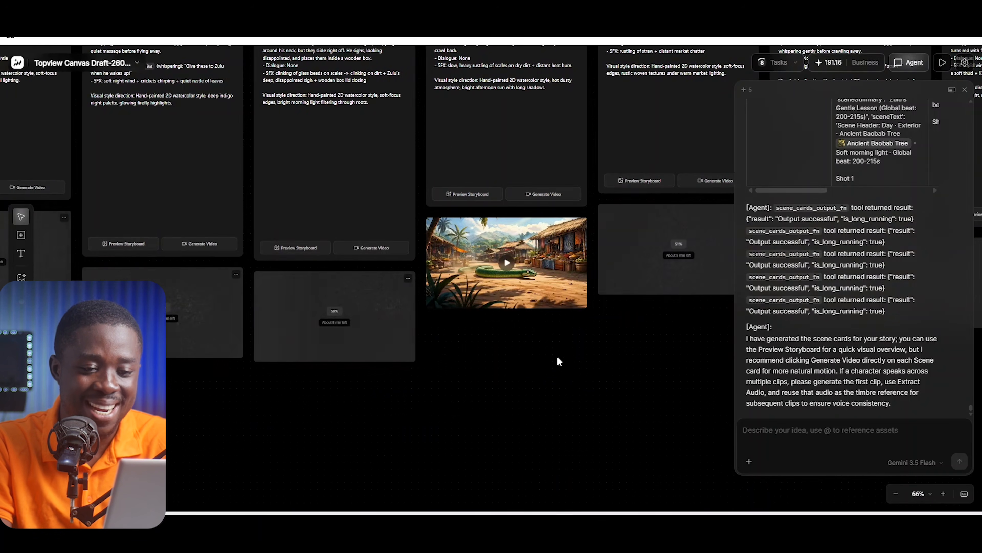
pyautogui.hscroll(2, 557, 356)
pyautogui.click(480, 268)
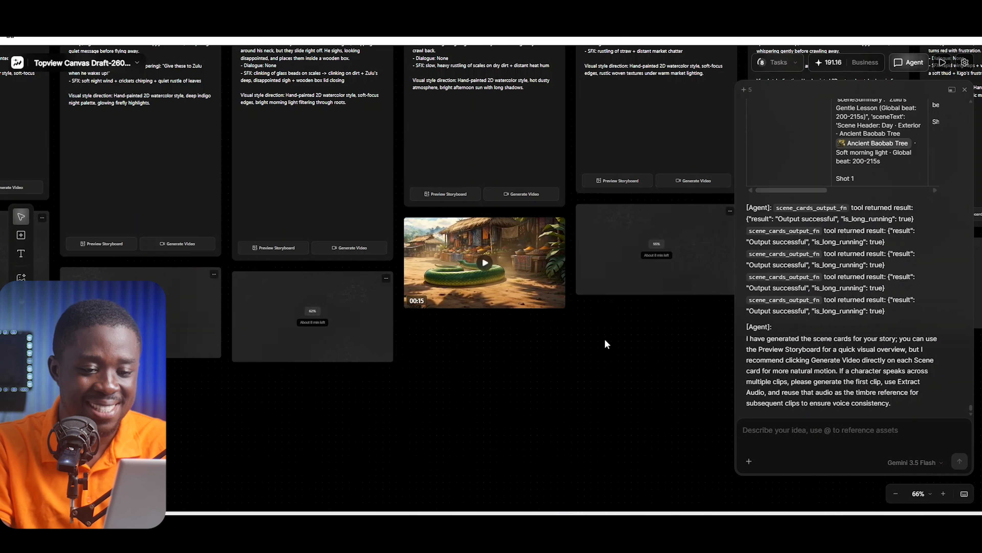
pyautogui.hscroll(5, 605, 338)
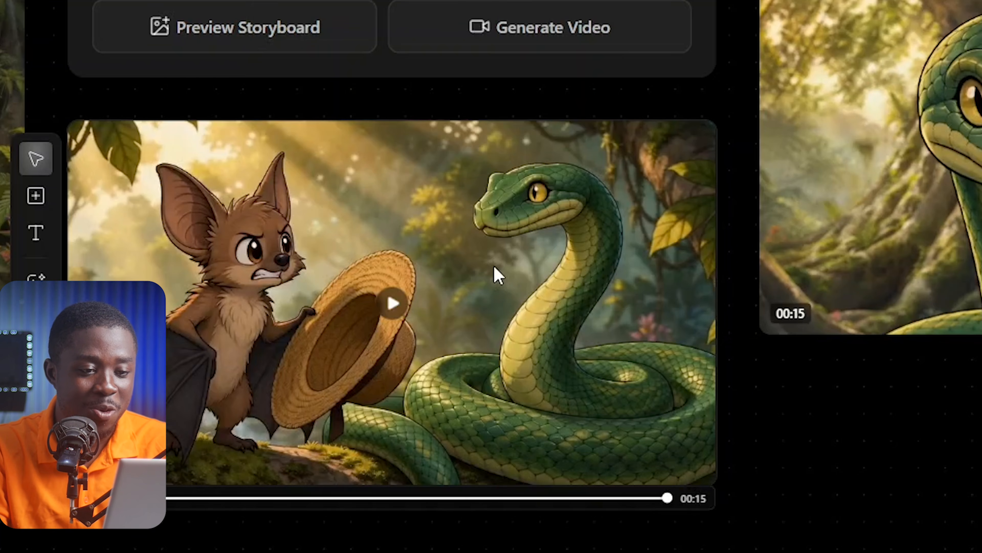
# - Capture the end frame of the clip where the angry bat confronts the python with the hat, and check the still's options
pyautogui.click(494, 267)
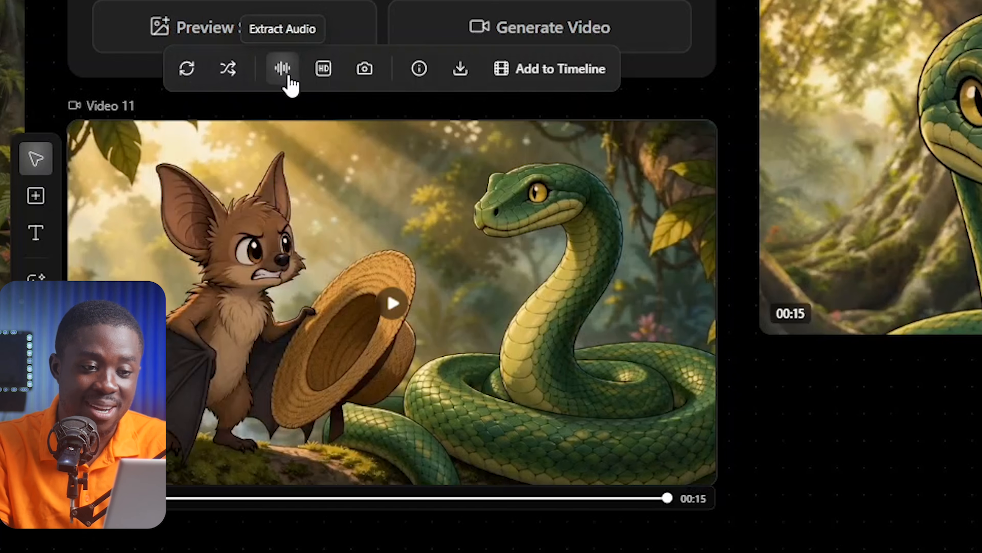
pyautogui.click(370, 74)
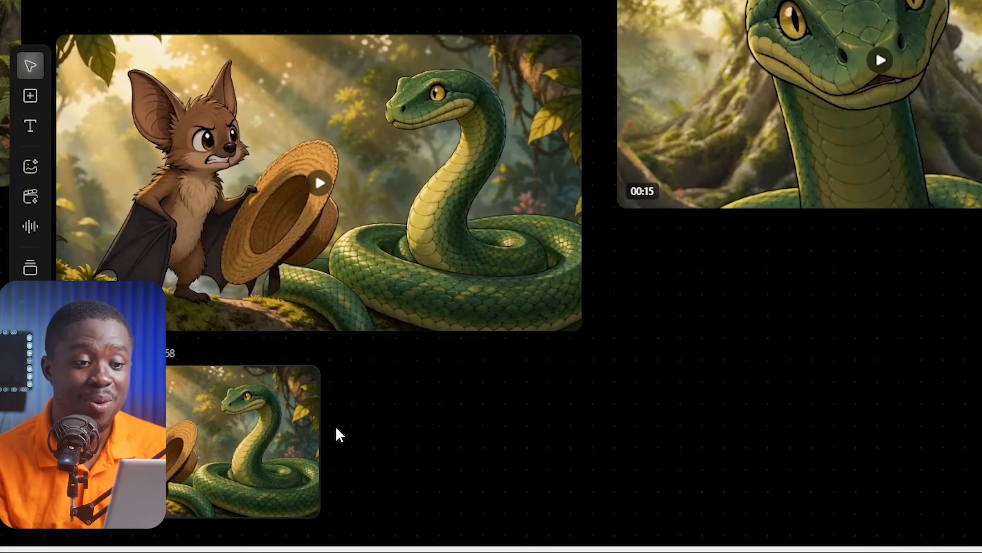
pyautogui.click(226, 443)
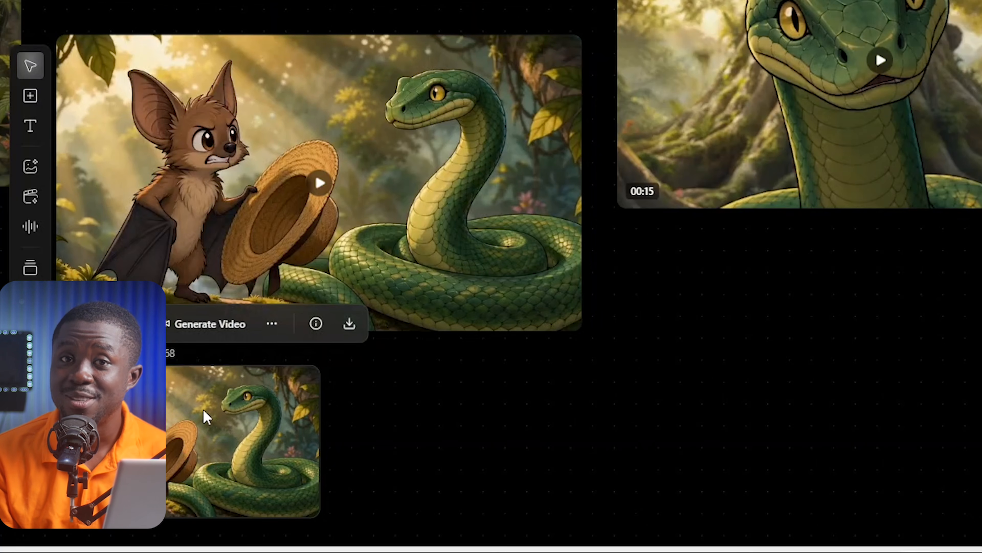
pyautogui.click(333, 503)
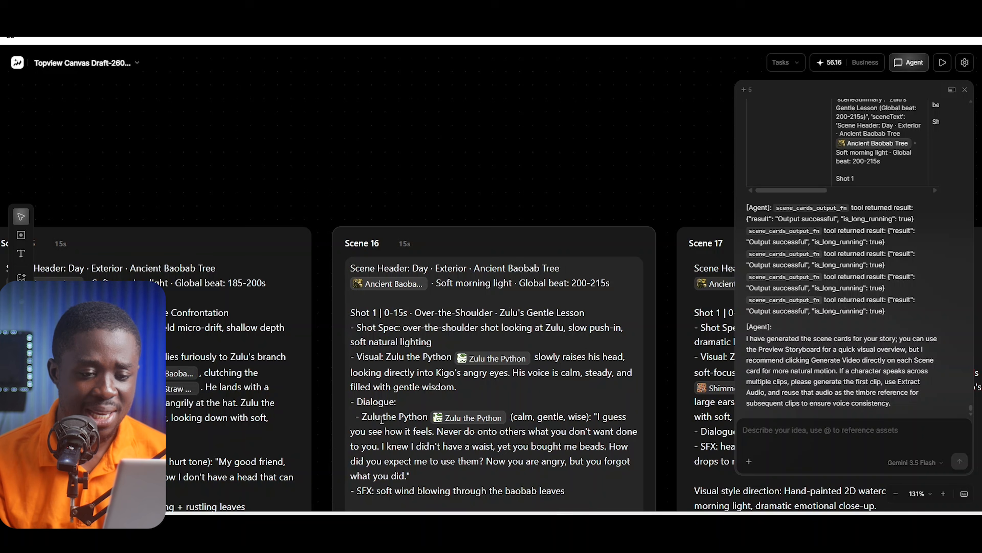
# - Replace the opening of the Scene 16 script, up to the dialogue speaker, with "in the scene" and a reference to the NEW FRAME image
pyautogui.moveTo(382, 418); pyautogui.dragTo(352, 264)
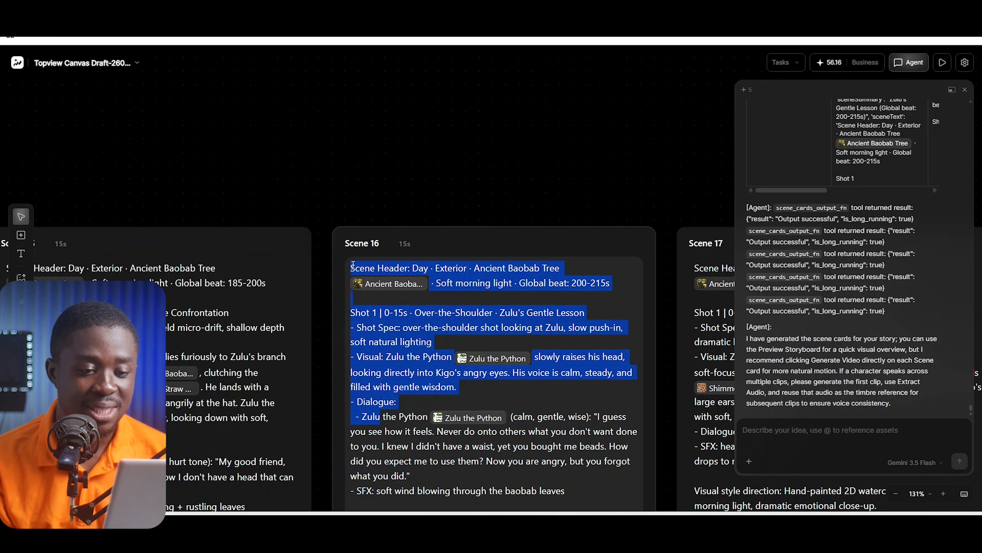
pyautogui.press('BackSpace')
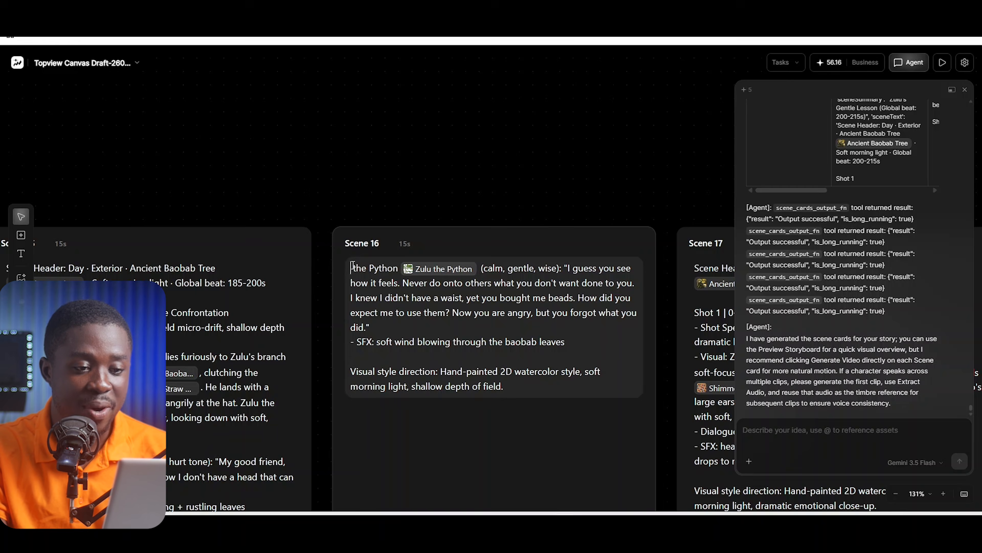
pyautogui.write('In the ')
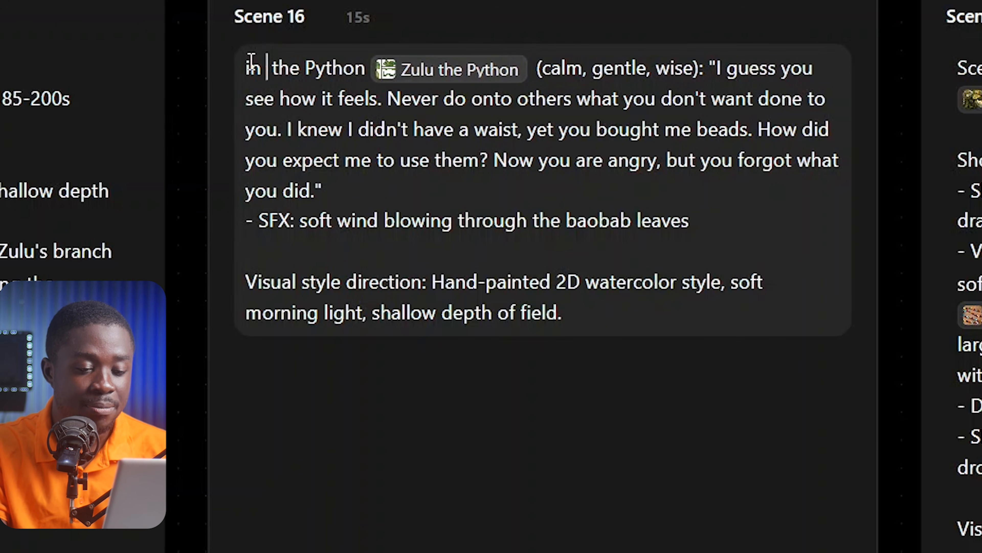
pyautogui.write('scene ')
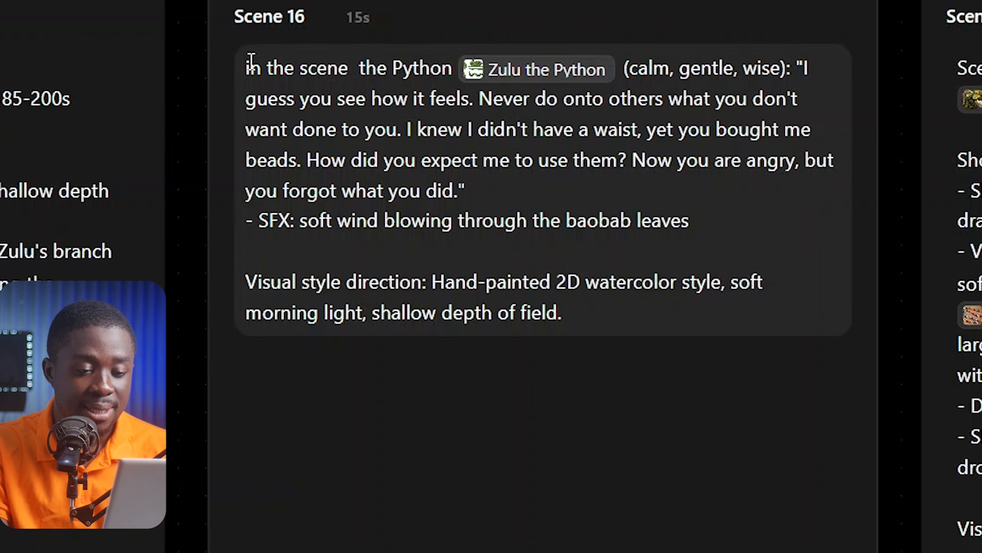
pyautogui.write('@')
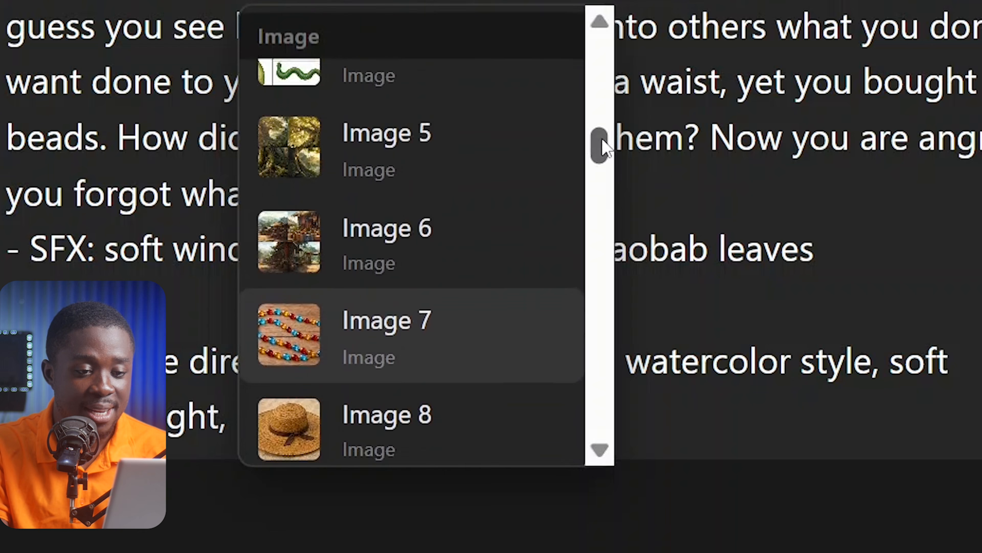
pyautogui.moveTo(574, 162); pyautogui.dragTo(574, 126)
pyautogui.moveTo(605, 79); pyautogui.dragTo(607, 34)
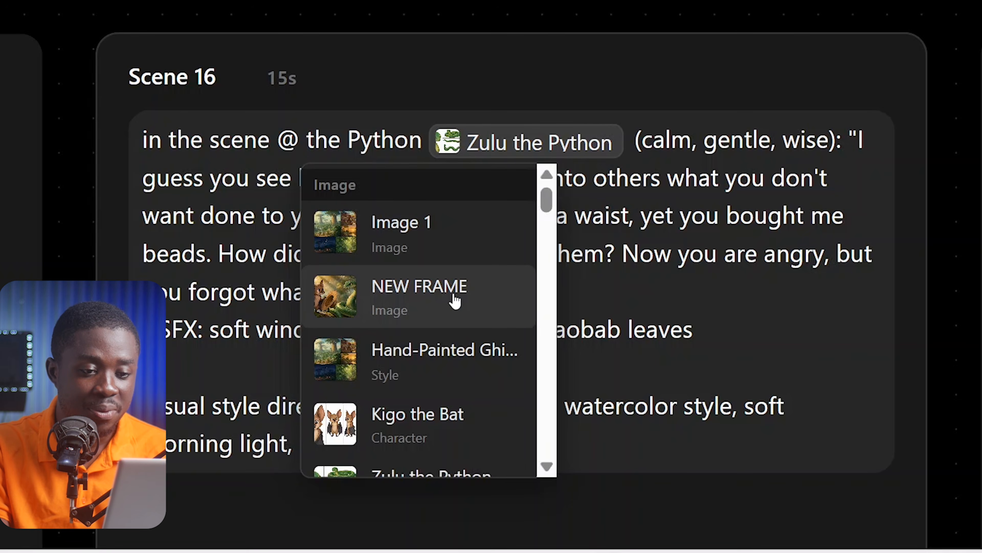
pyautogui.click(455, 301)
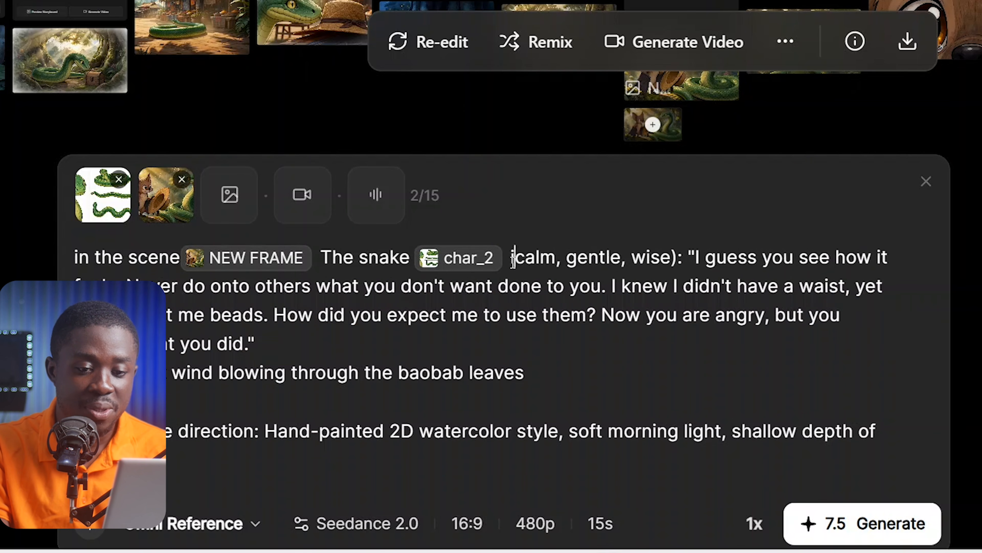
# - Reword the snake's voice direction in the video prompt to "in his calm, gentle, deep voice says"
pyautogui.write('in his')
pyautogui.press('BackSpace')
pyautogui.press('BackSpace')
pyautogui.press('BackSpace')
pyautogui.press('BackSpace')
pyautogui.press('BackSpace')
pyautogui.press('BackSpace')
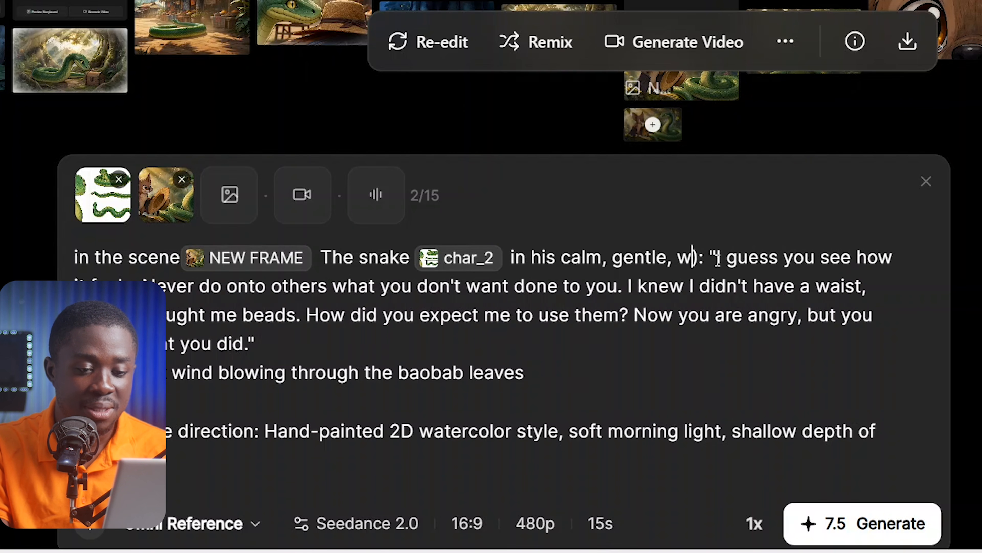
pyautogui.write('deep voice says')
# - Change the dialogue wording to "I know I don't", add a comma after "yet", and generate the video
pyautogui.write("I know I don't")
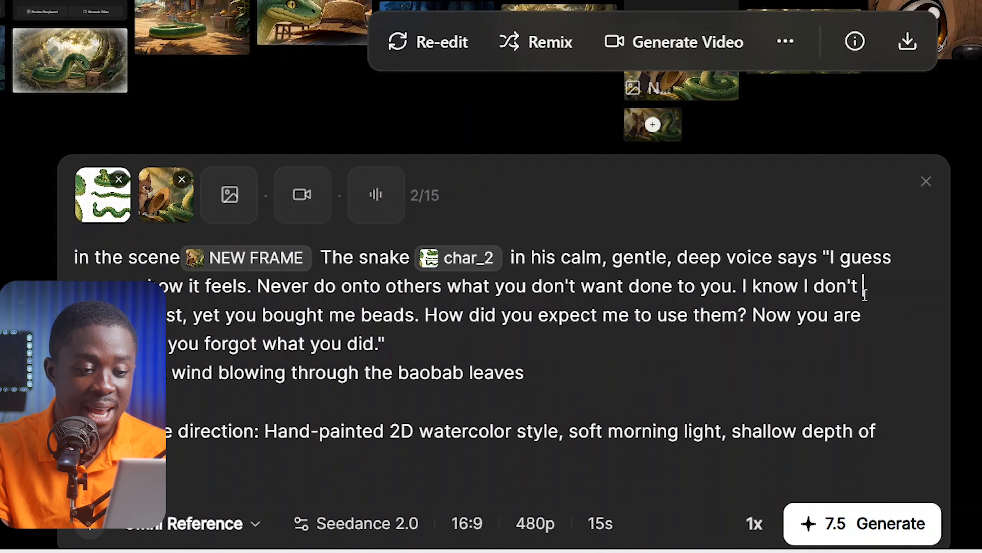
pyautogui.click(223, 316)
pyautogui.write(',')
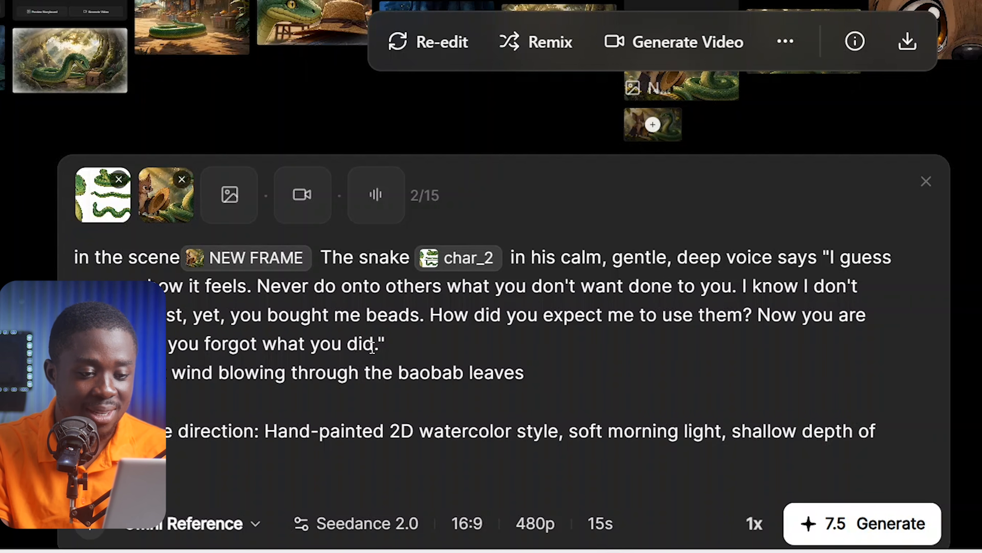
pyautogui.click(360, 344)
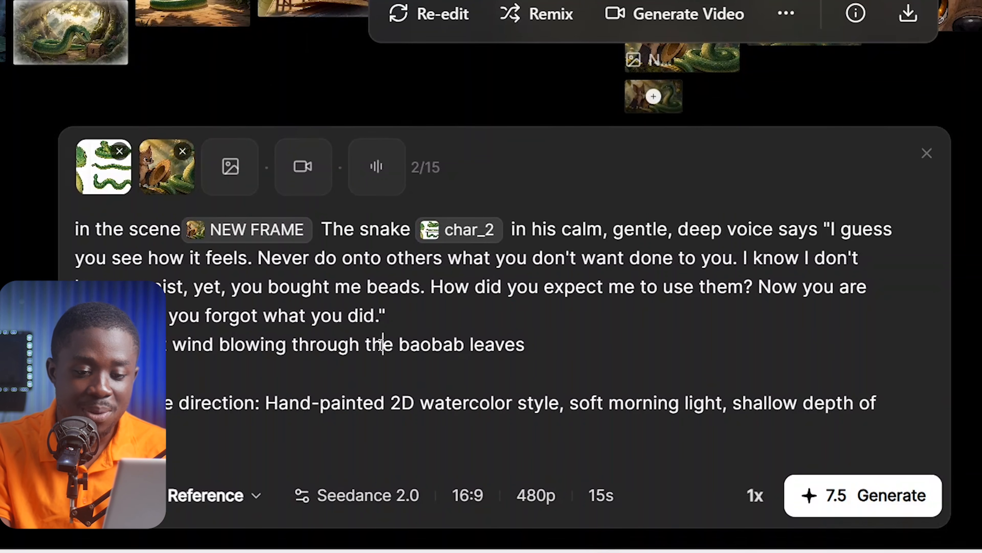
pyautogui.click(831, 495)
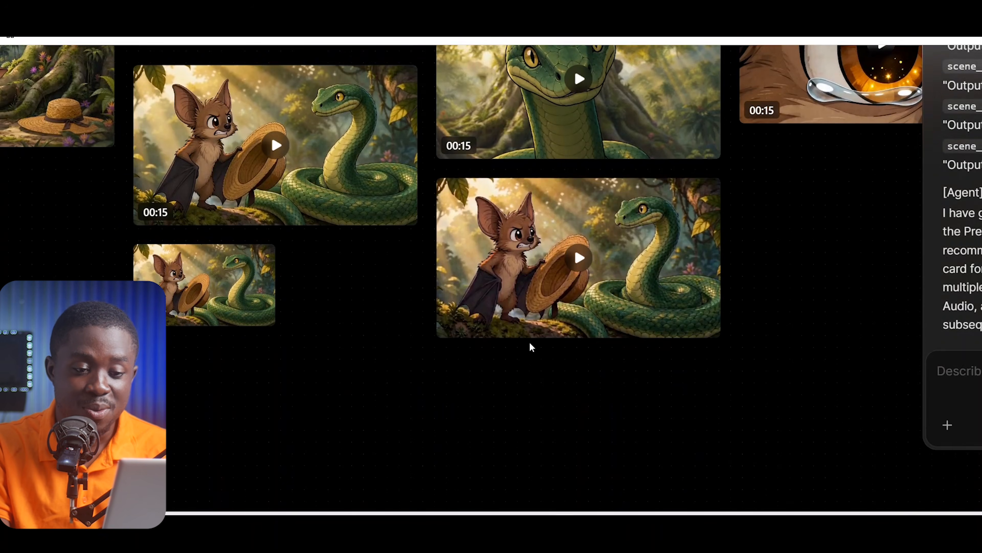
# - Play the newly generated Scene 16 continuation clip and the preceding clip of the bat confronting the python
pyautogui.scroll(1, 529, 342)
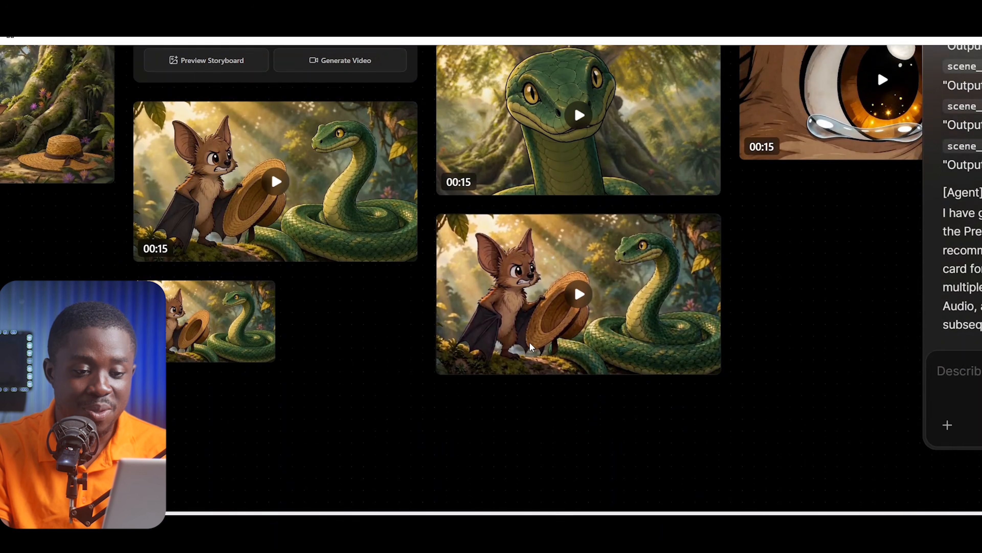
pyautogui.click(577, 294)
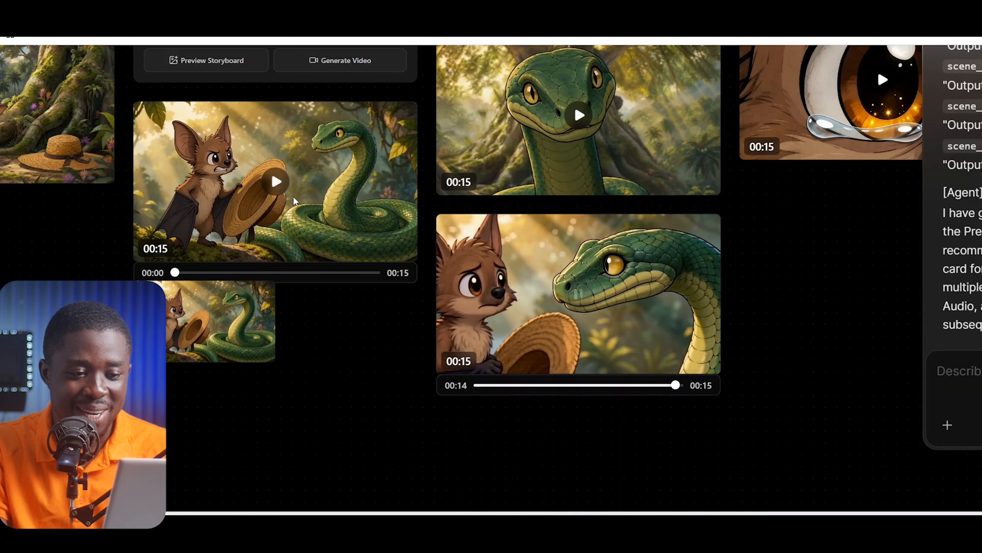
pyautogui.click(276, 182)
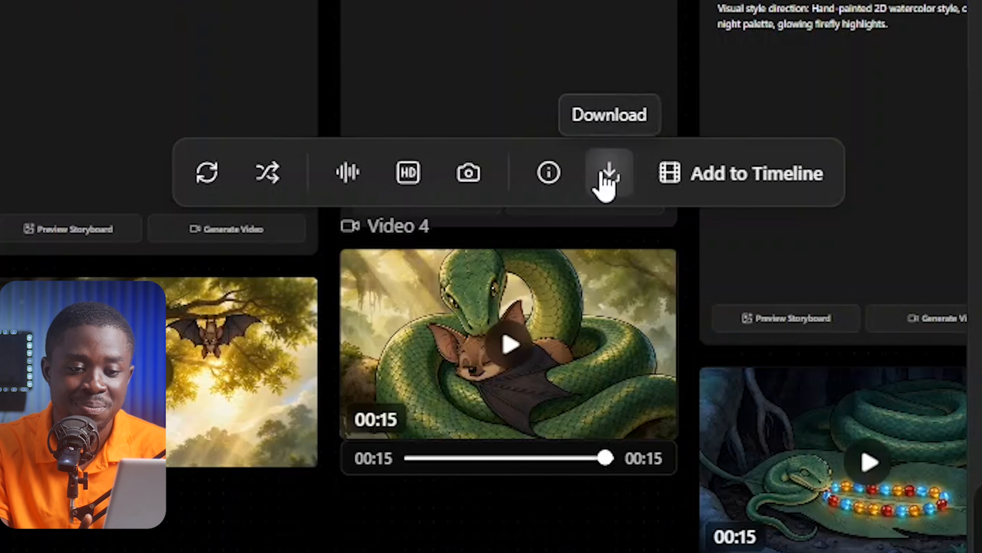
# - Download the Video 4 clip of the bat asleep in the python's coils
pyautogui.click(606, 184)
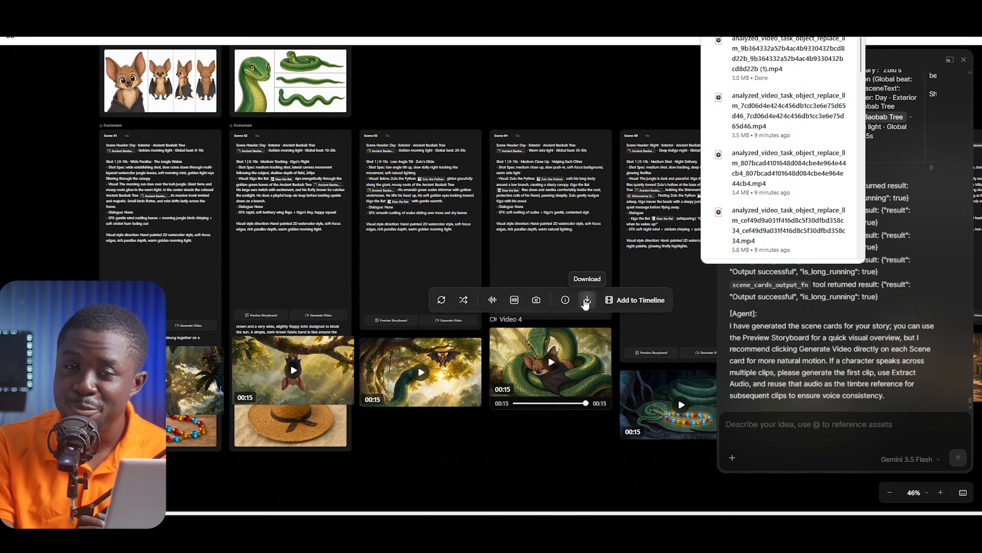
pyautogui.click(586, 302)
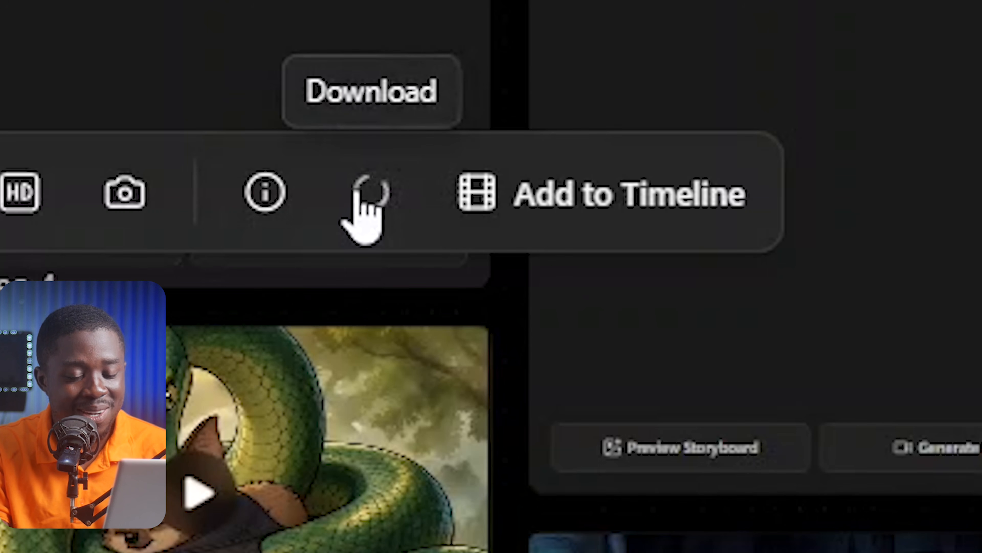